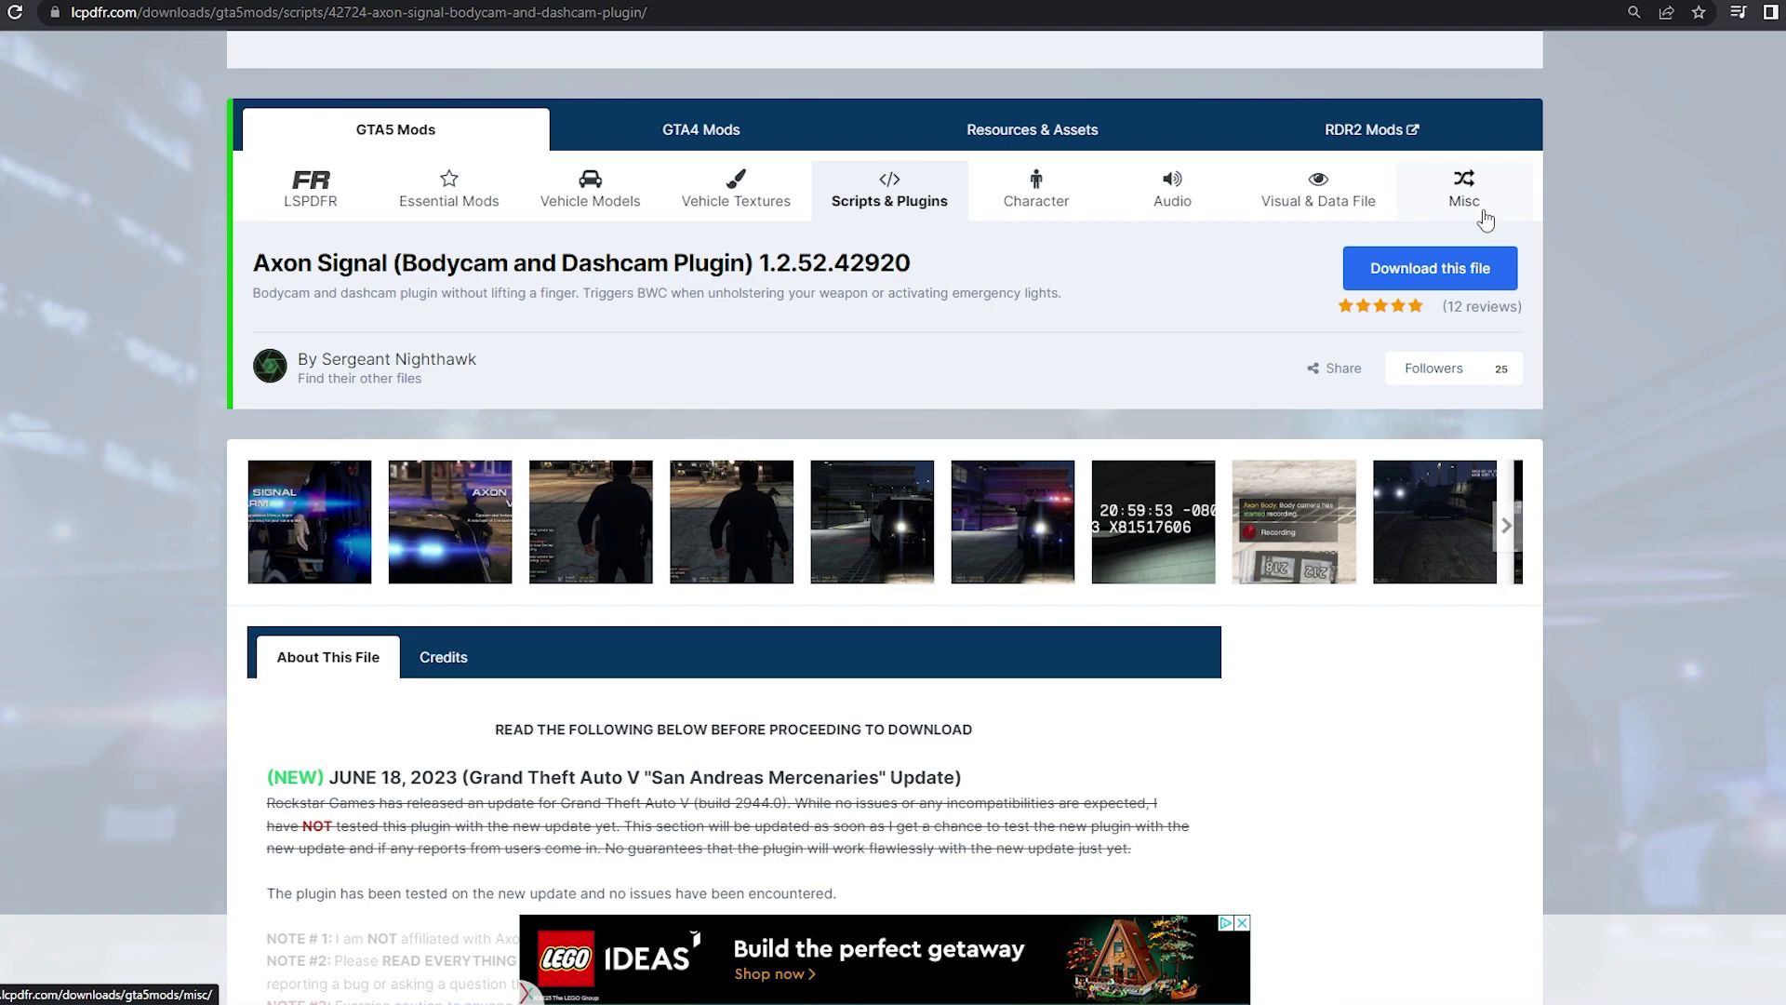
Step: Download the AxonSignal v1.2.52 zip from LCPDFR.com, then browse GTA V's local files from Steam
{"action": "scroll", "coordinate": [1117, 390], "scroll_direction": "up", "scroll_amount": 1}
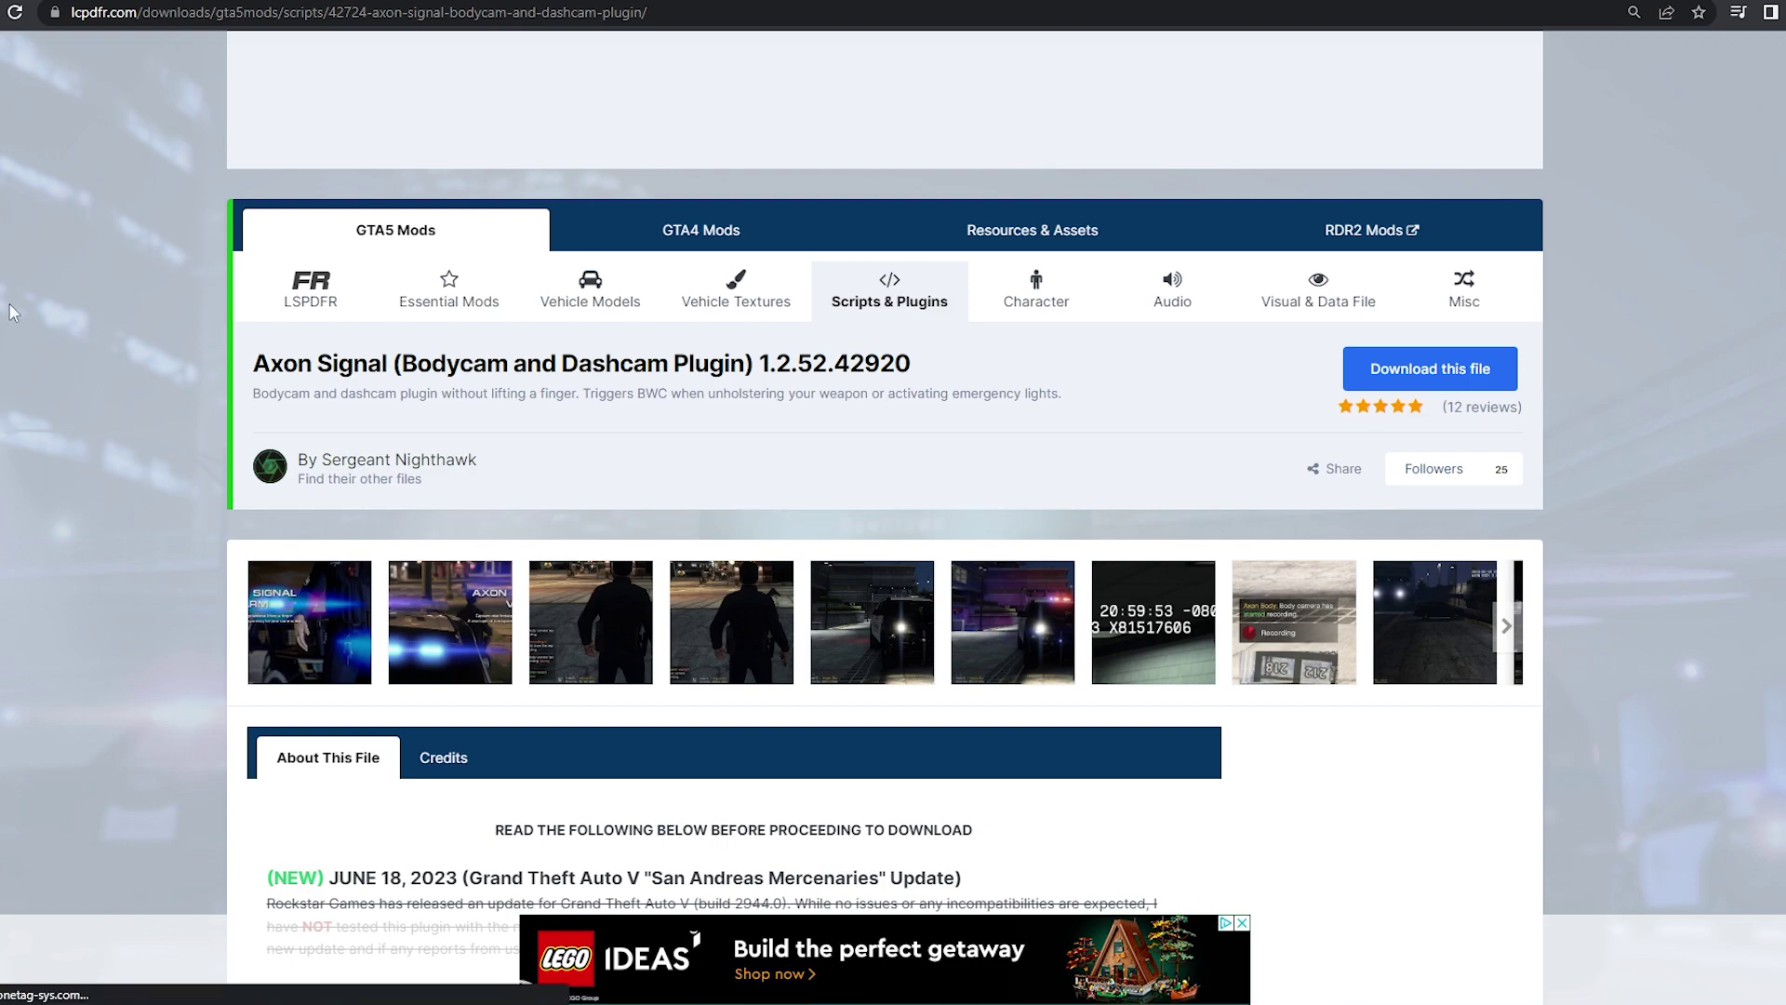
{"action": "left_click", "coordinate": [1396, 368]}
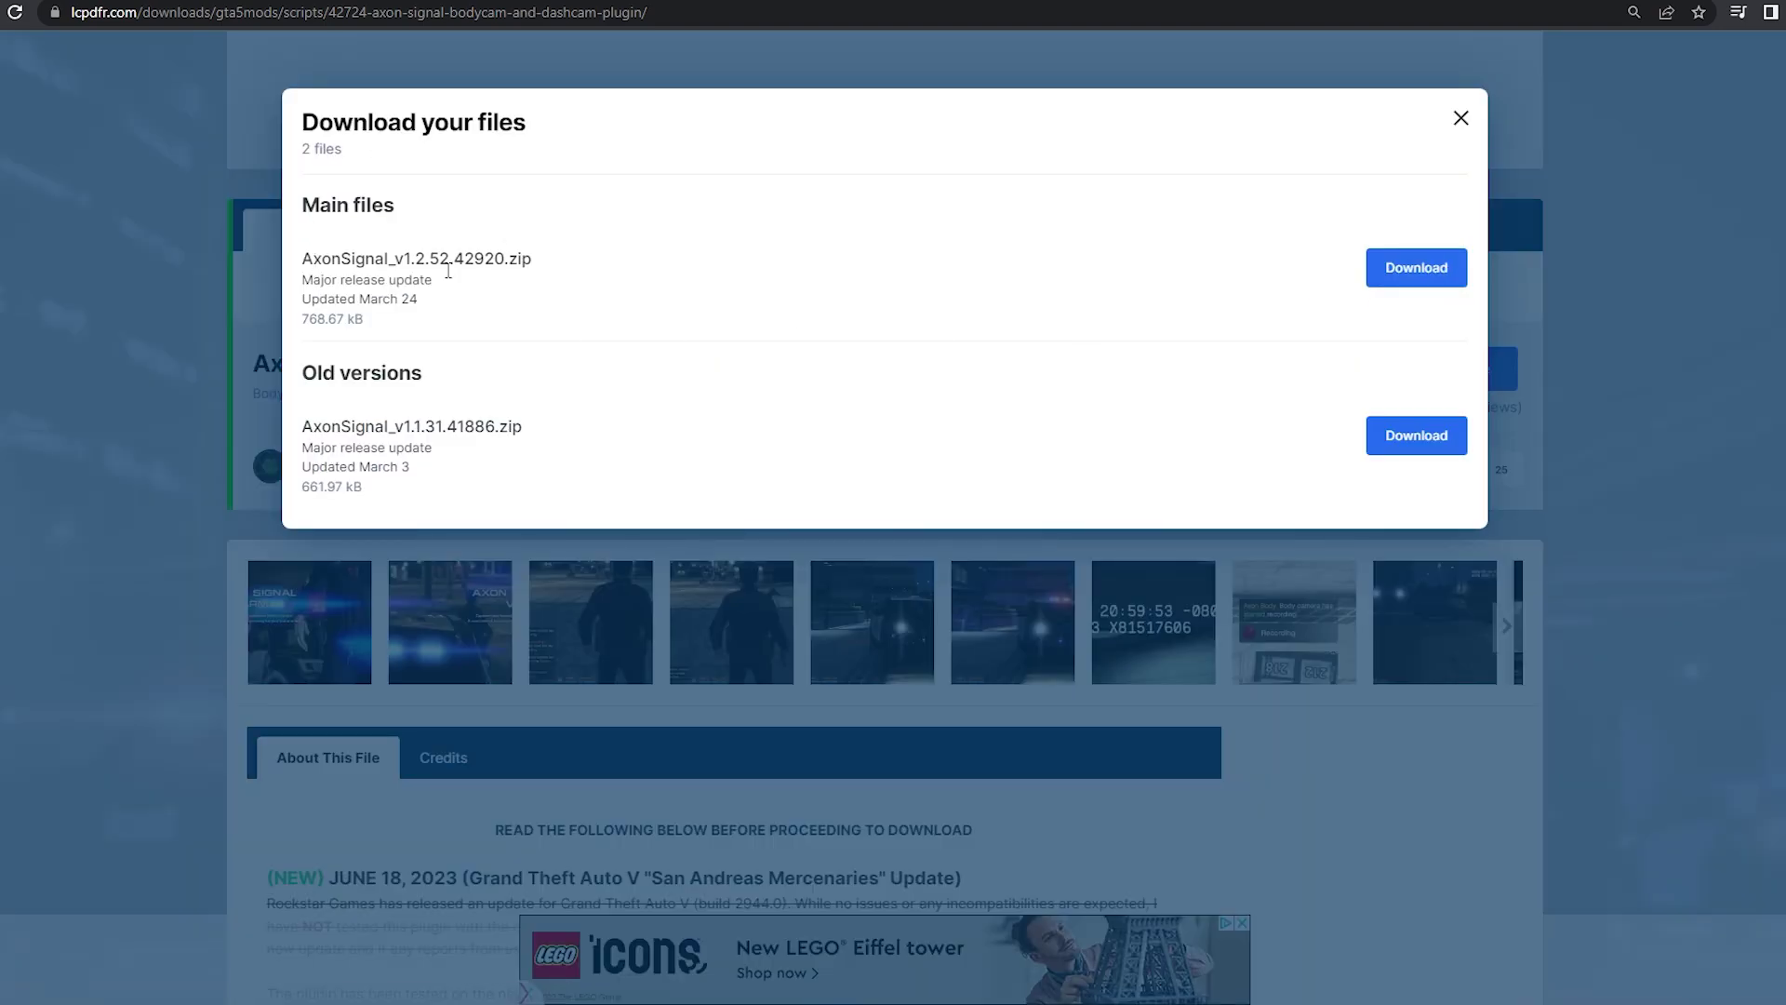
{"action": "left_click", "coordinate": [1416, 268]}
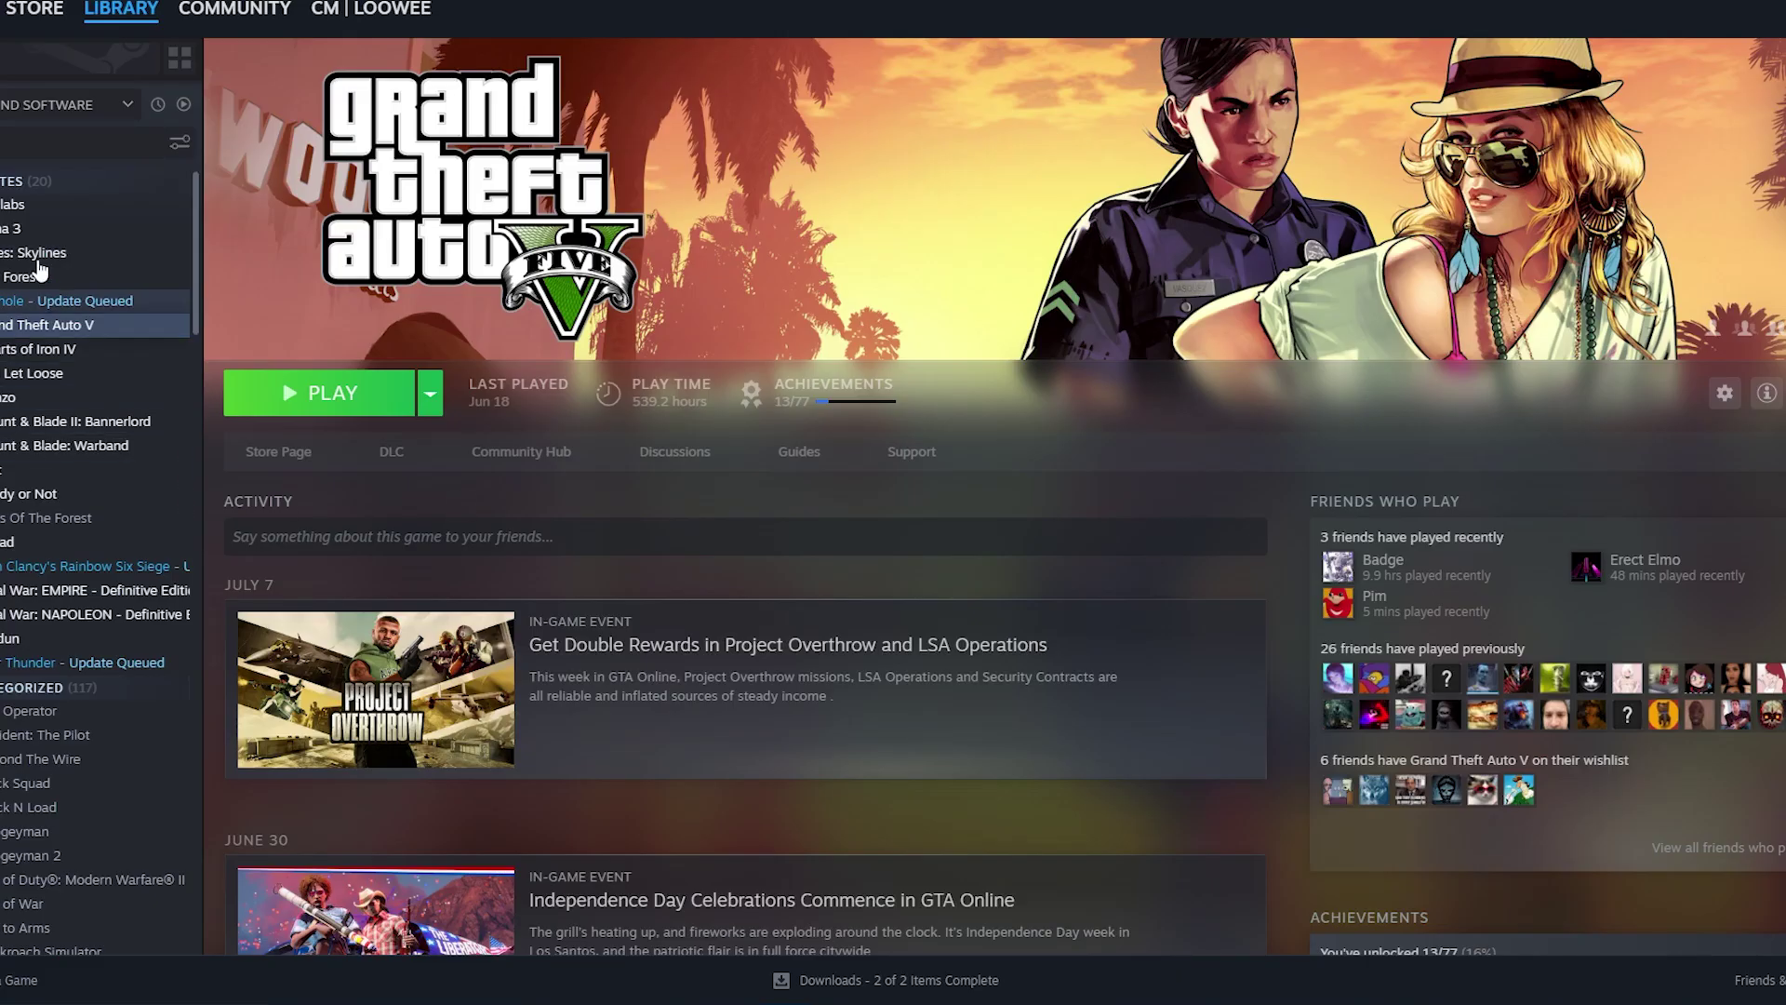
{"action": "mouse_move", "coordinate": [155, 465]}
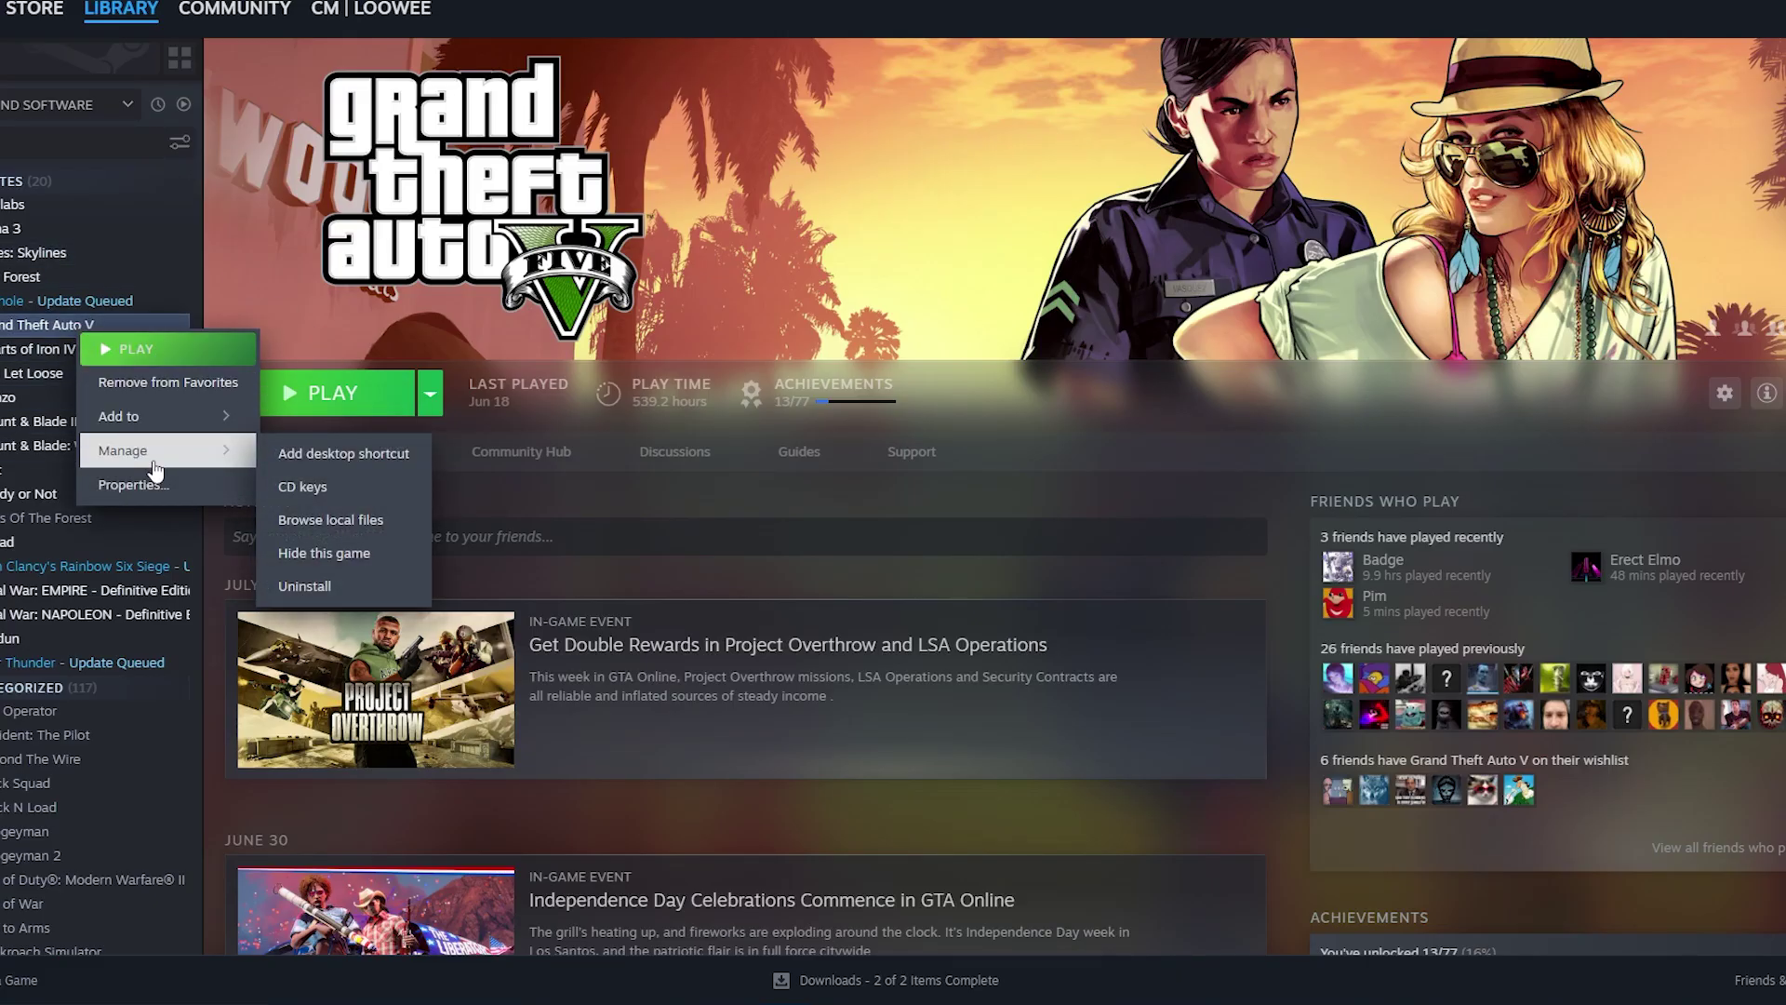
{"action": "left_click", "coordinate": [330, 519]}
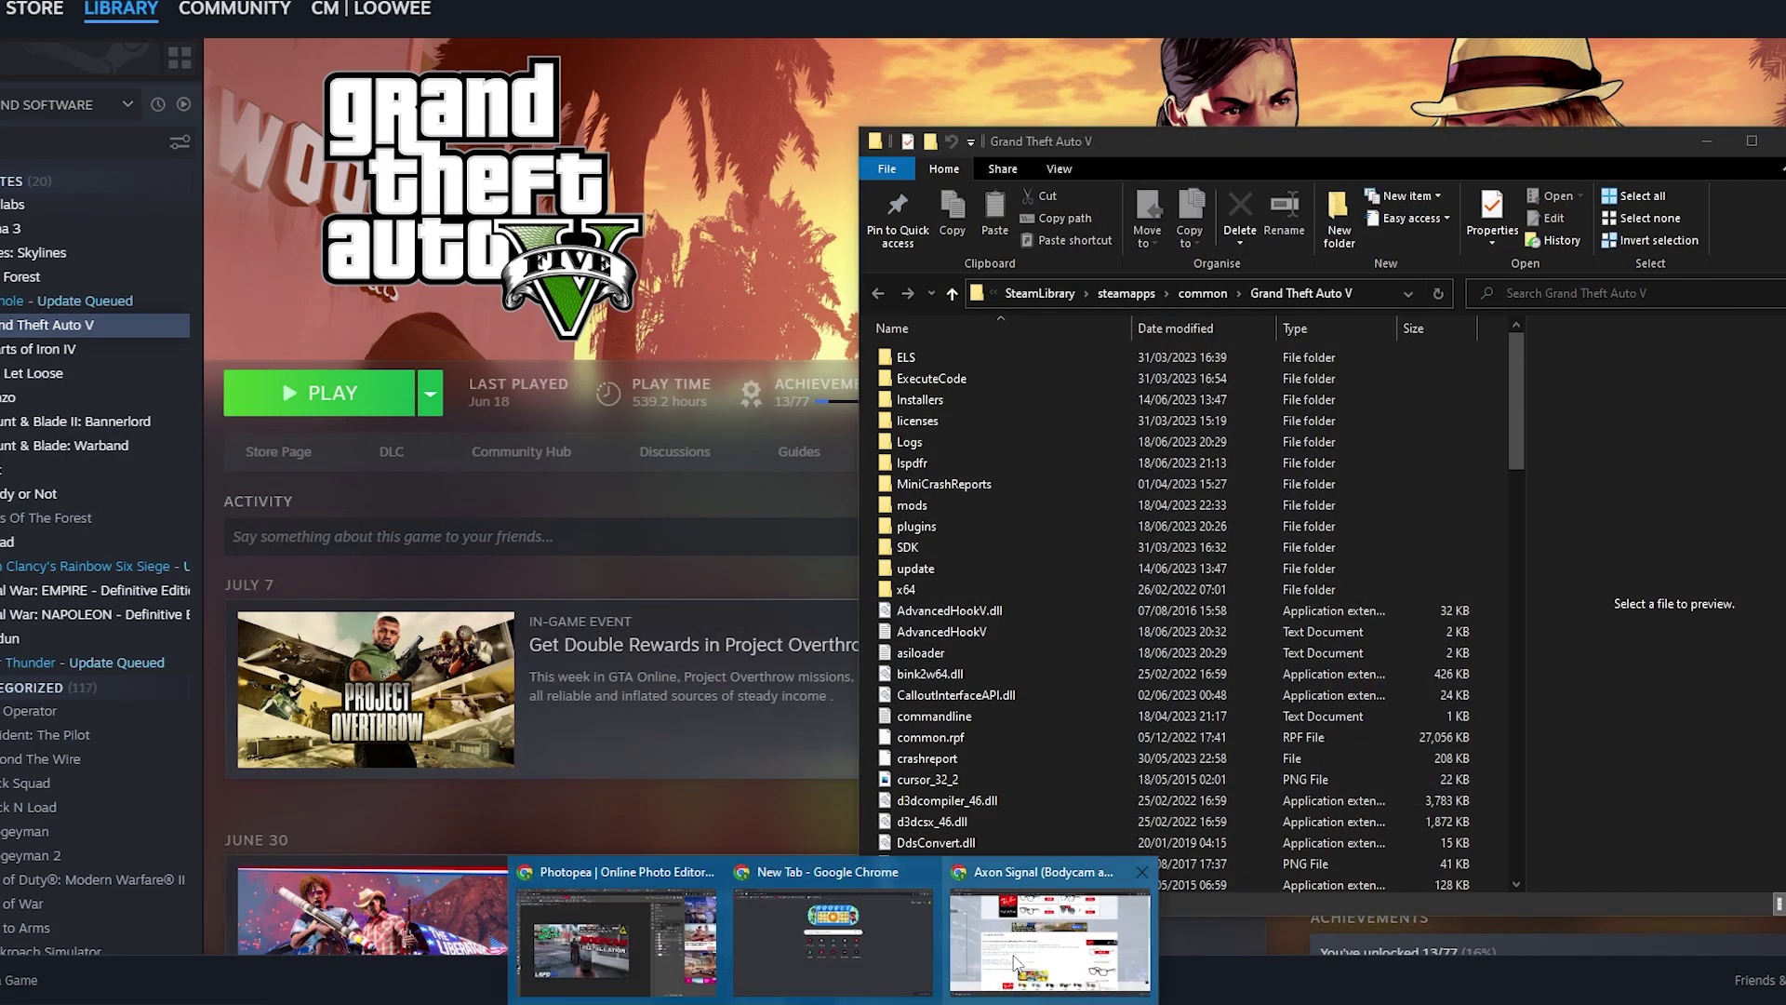
Step: Open the downloaded AxonSignal zip in WinRAR alongside the Grand Theft Auto V folder
{"action": "left_click", "coordinate": [989, 958]}
{"action": "left_click", "coordinate": [56, 977]}
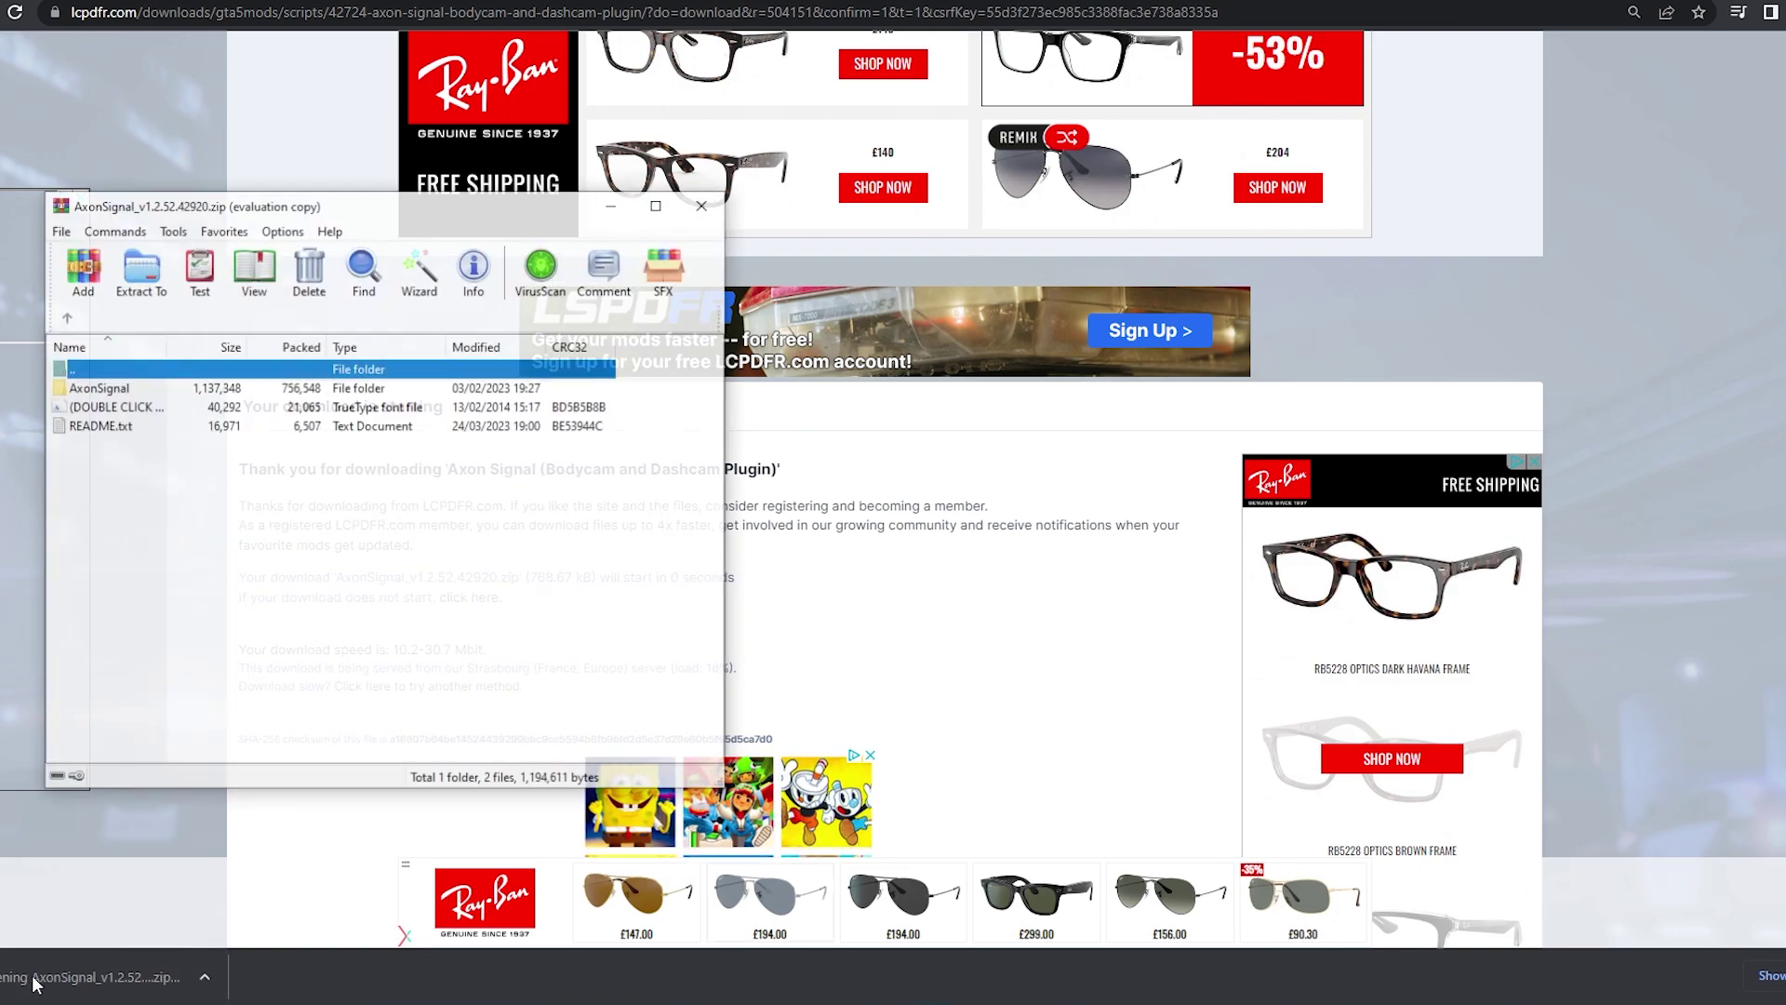
{"action": "key", "text": "alt+Tab"}
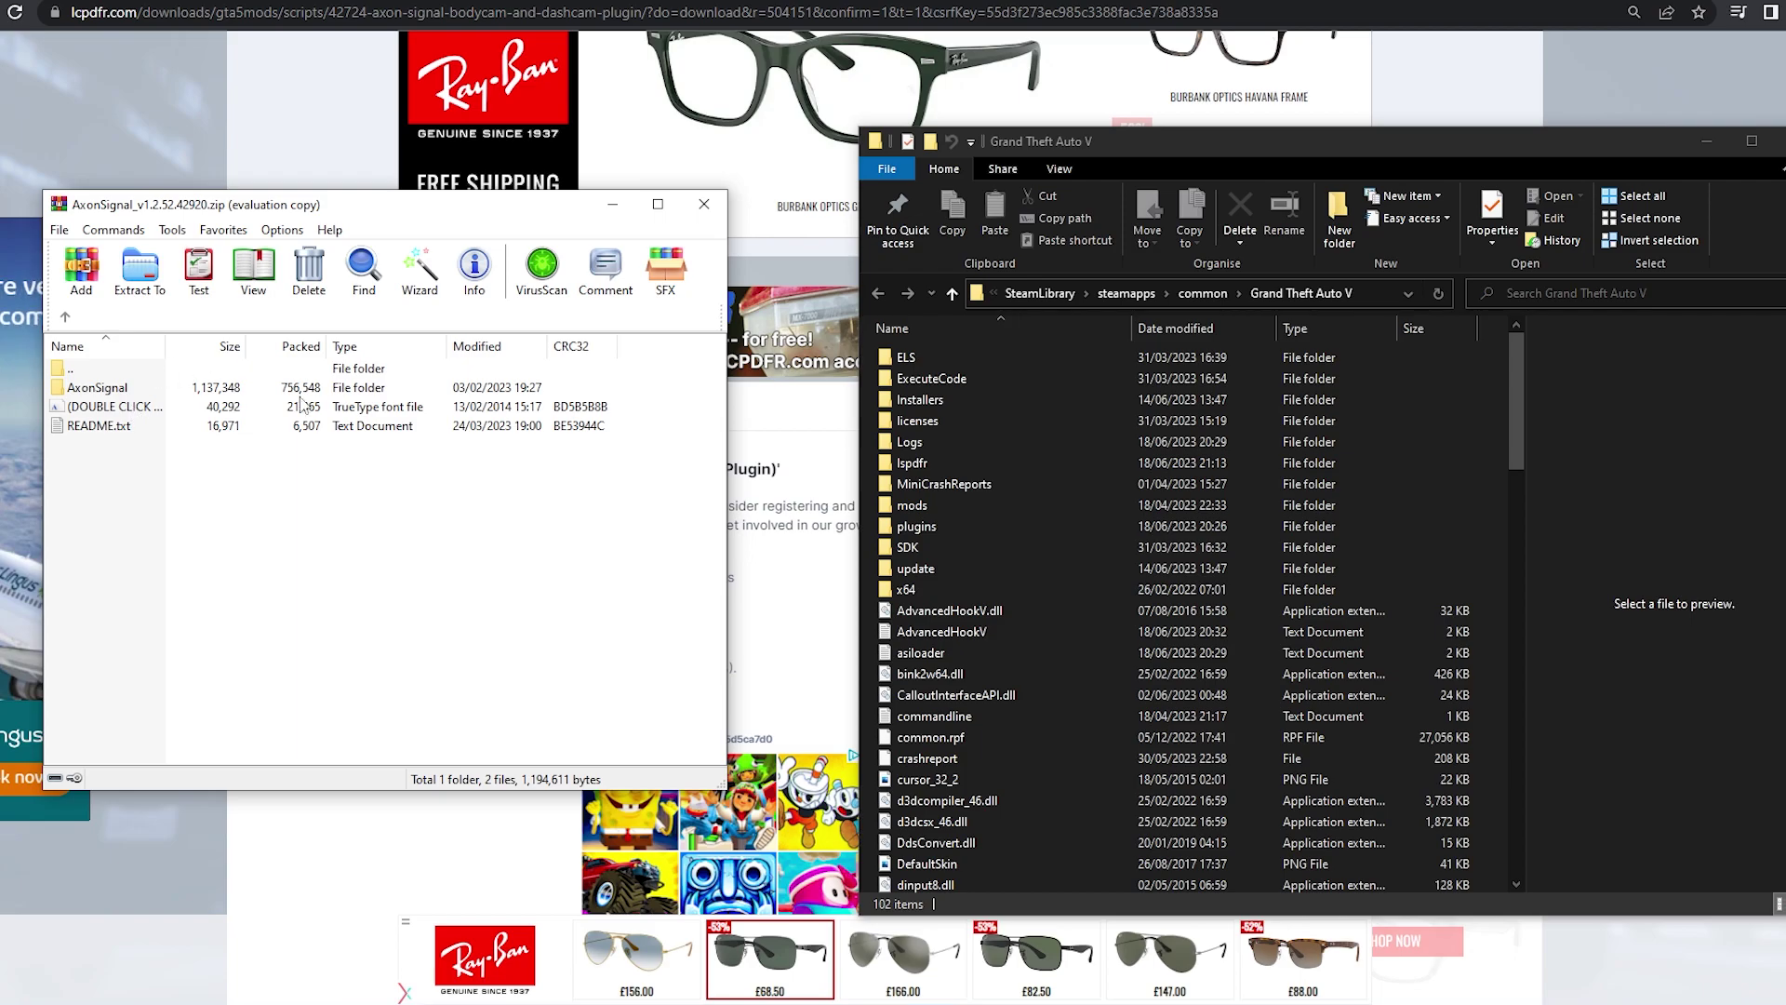
Step: Install the bundled Klartext Mono font from the archive
{"action": "double_click", "coordinate": [163, 410]}
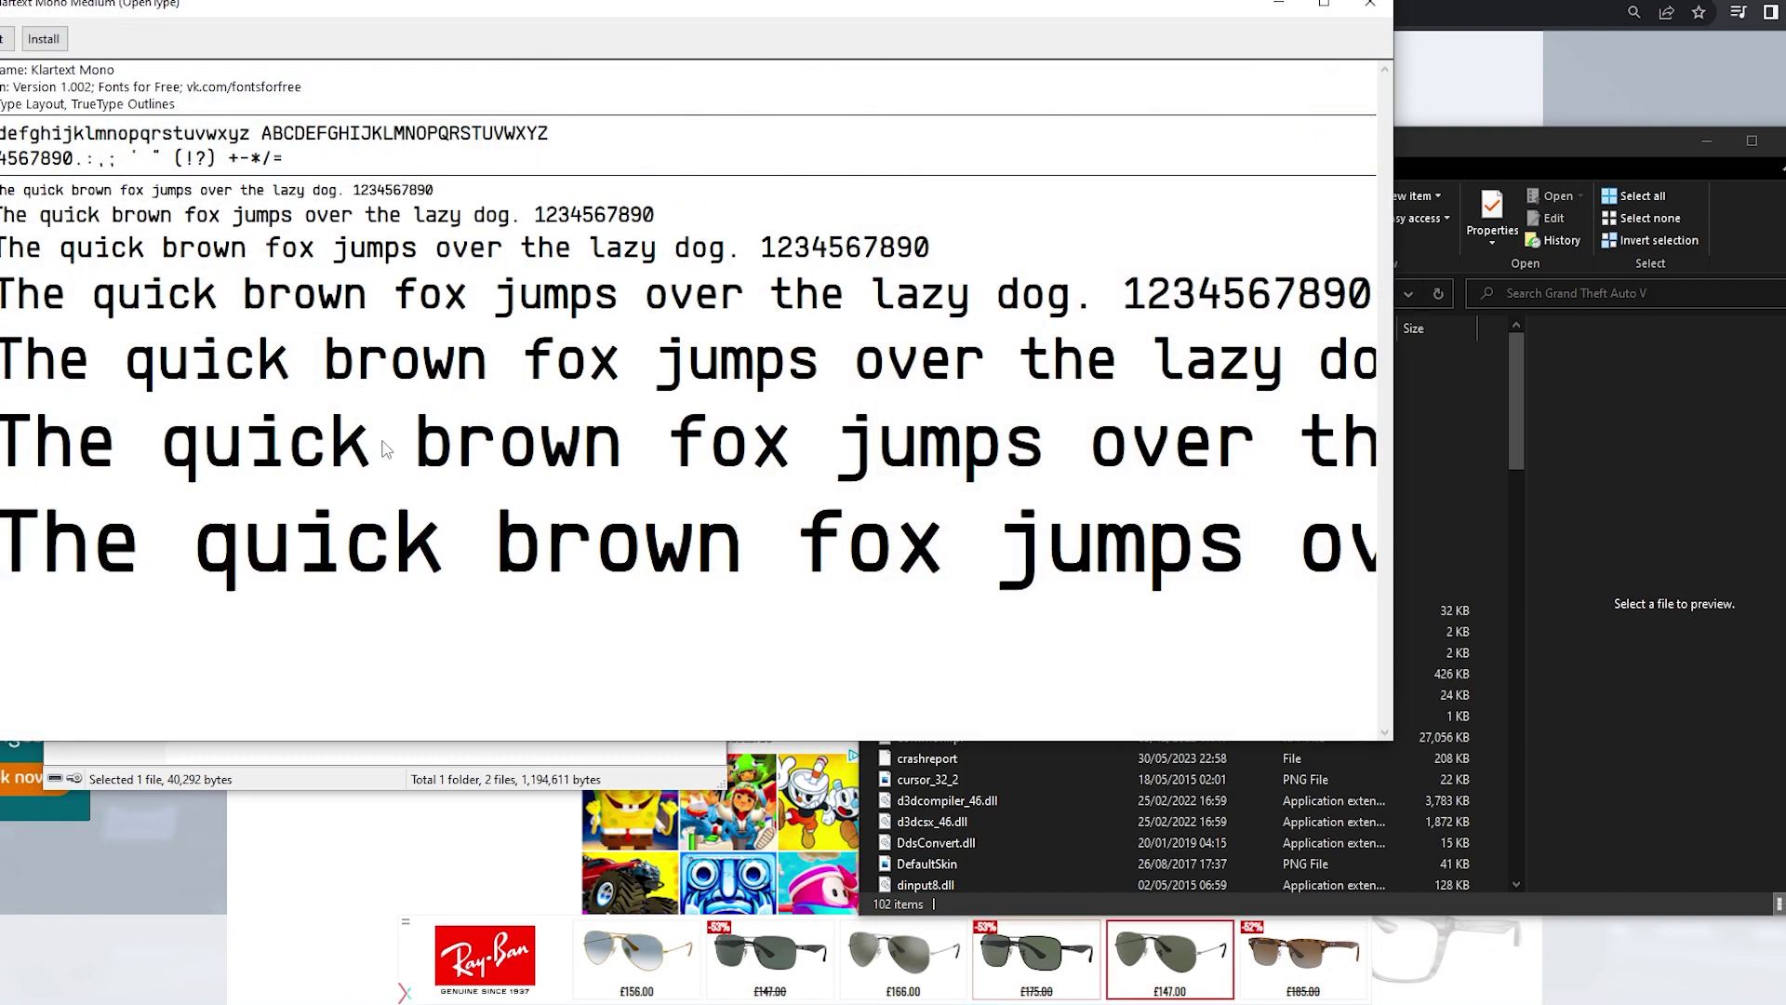
{"action": "left_click", "coordinate": [44, 38]}
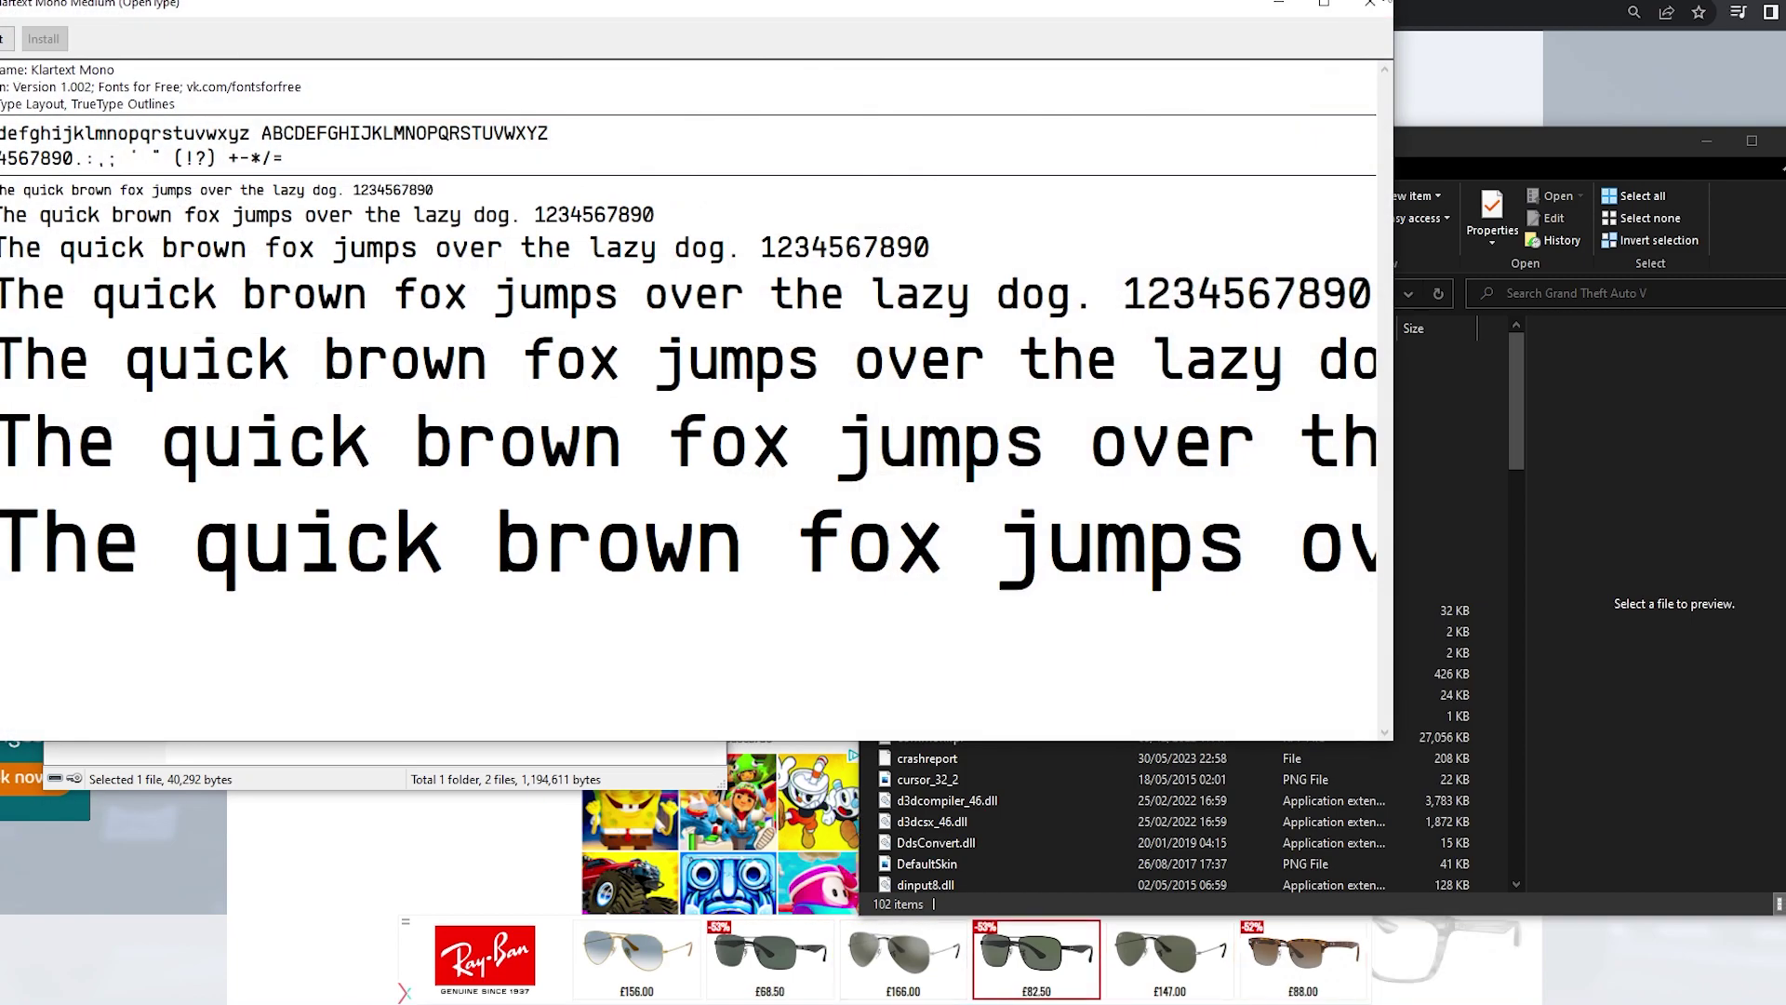
{"action": "left_click", "coordinate": [1374, 8]}
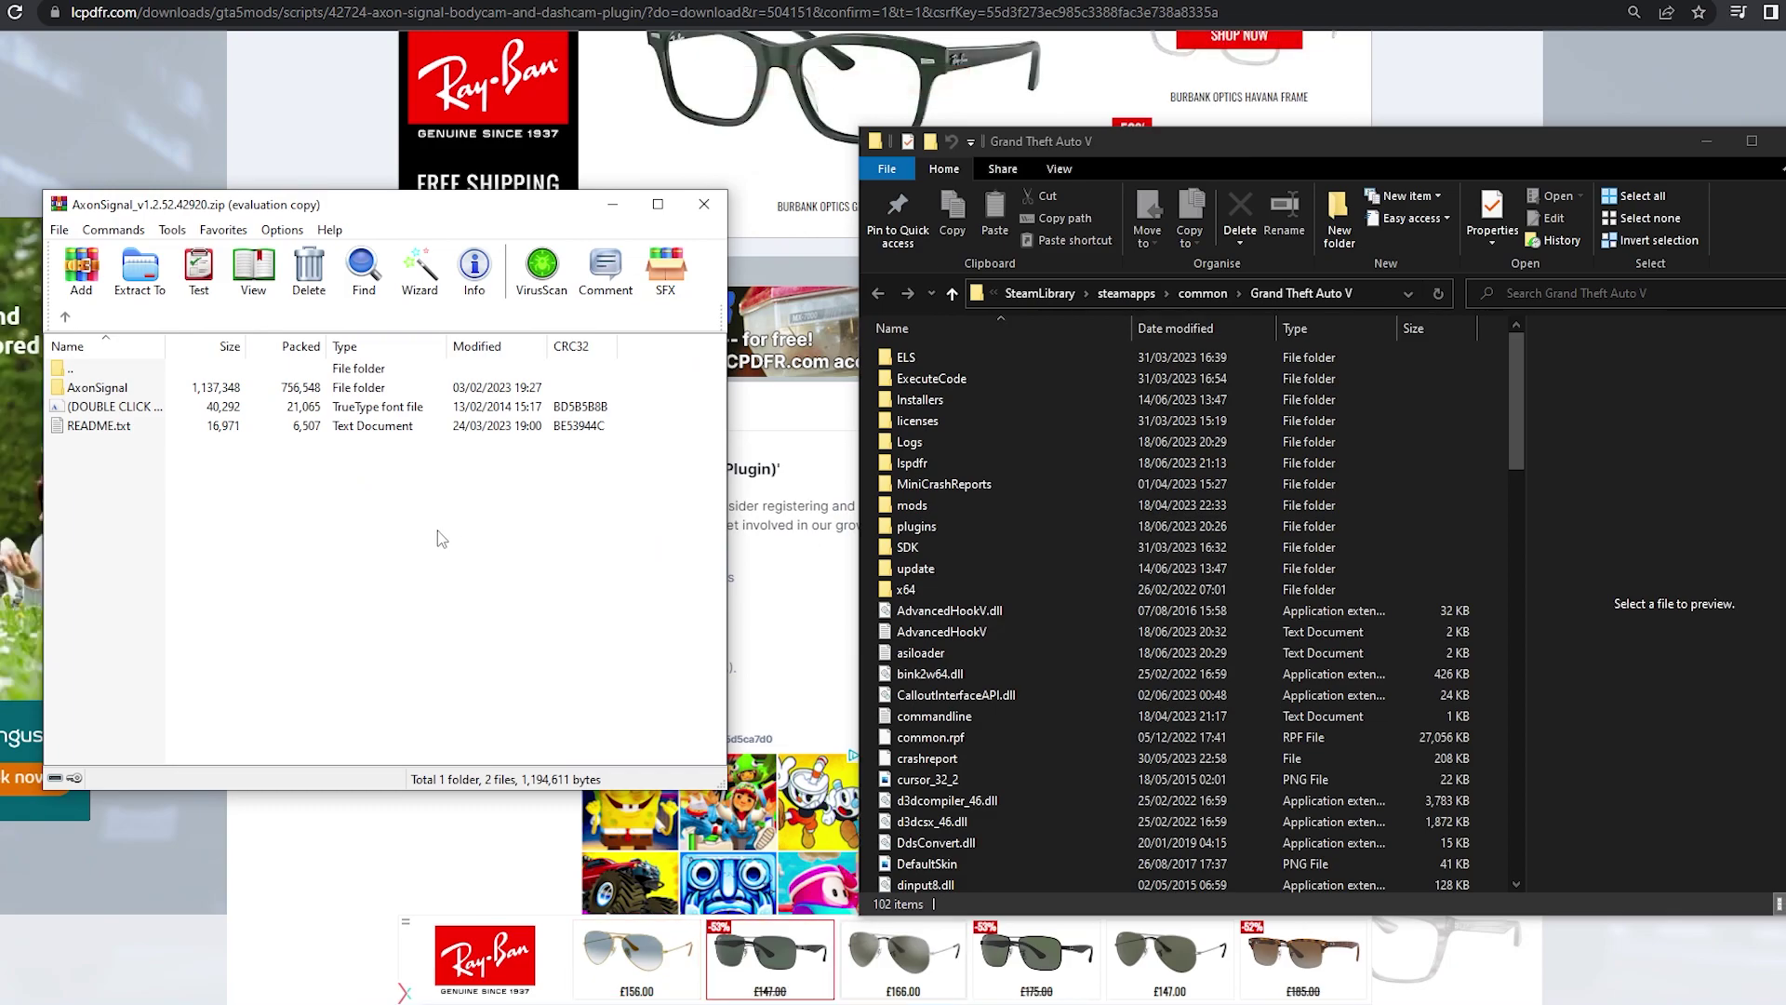
Step: Copy RAGENativeUI.dll from AxonSignal > Grand Theft Auto V into the game folder, replacing the existing file
{"action": "double_click", "coordinate": [124, 389]}
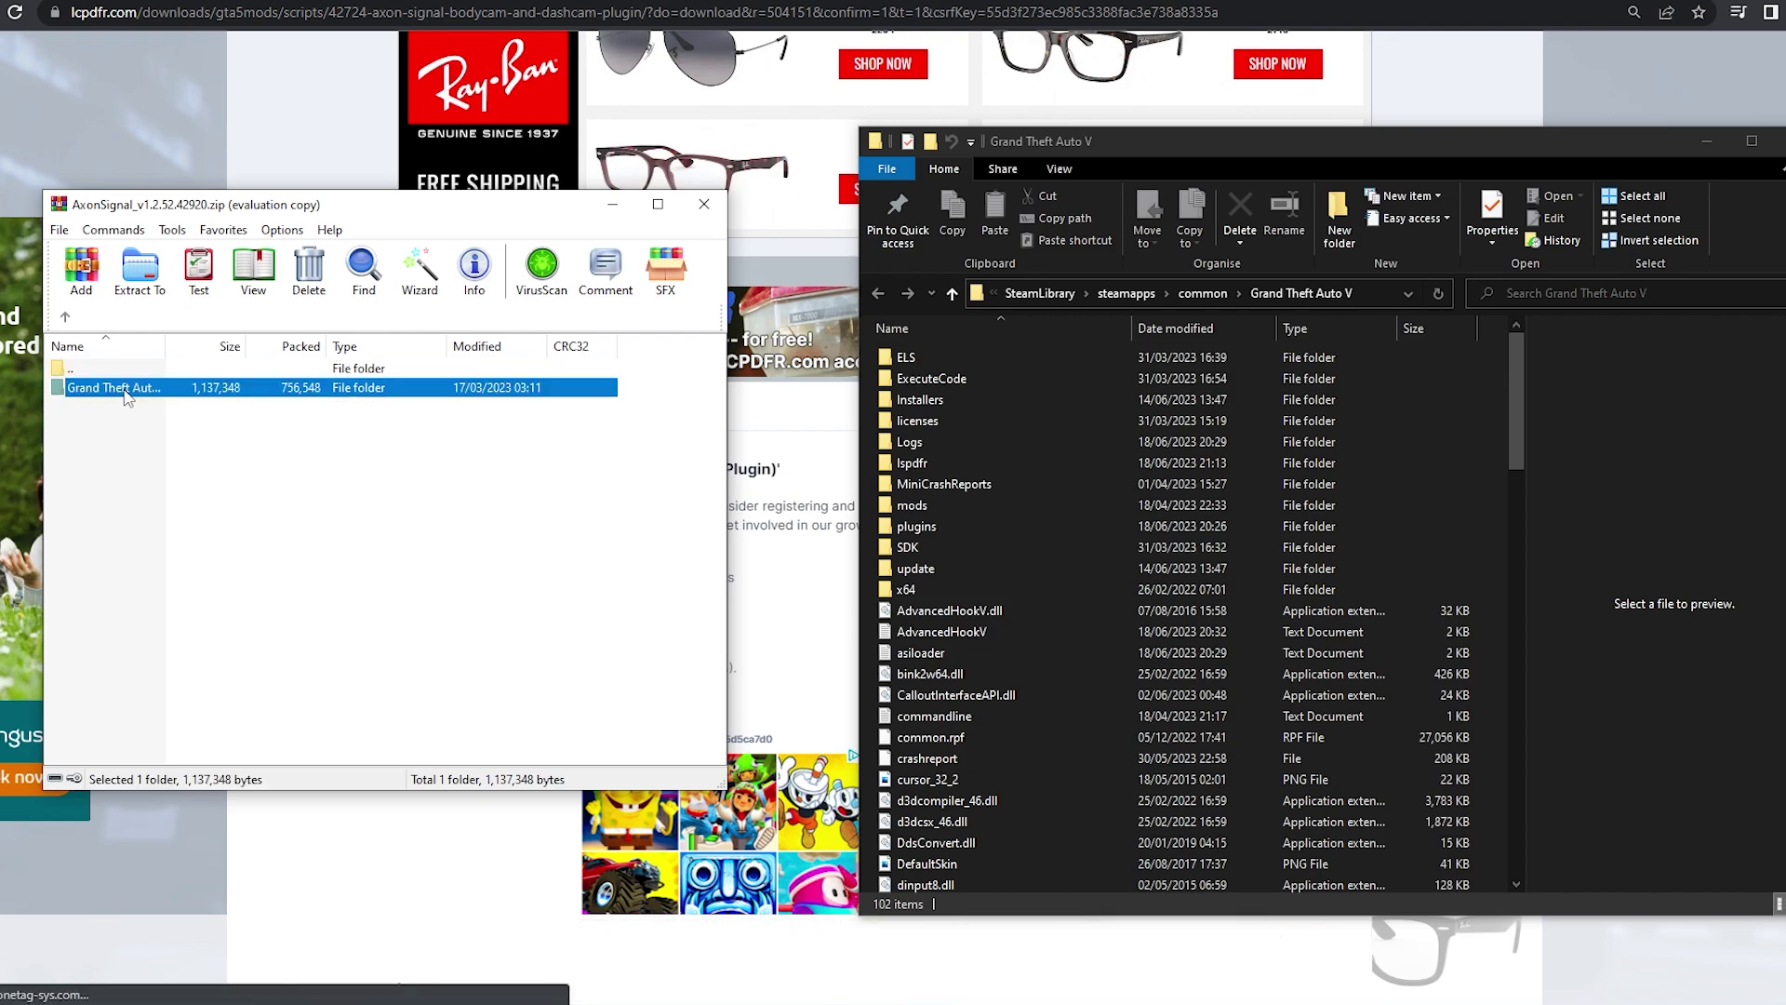
{"action": "double_click", "coordinate": [124, 390]}
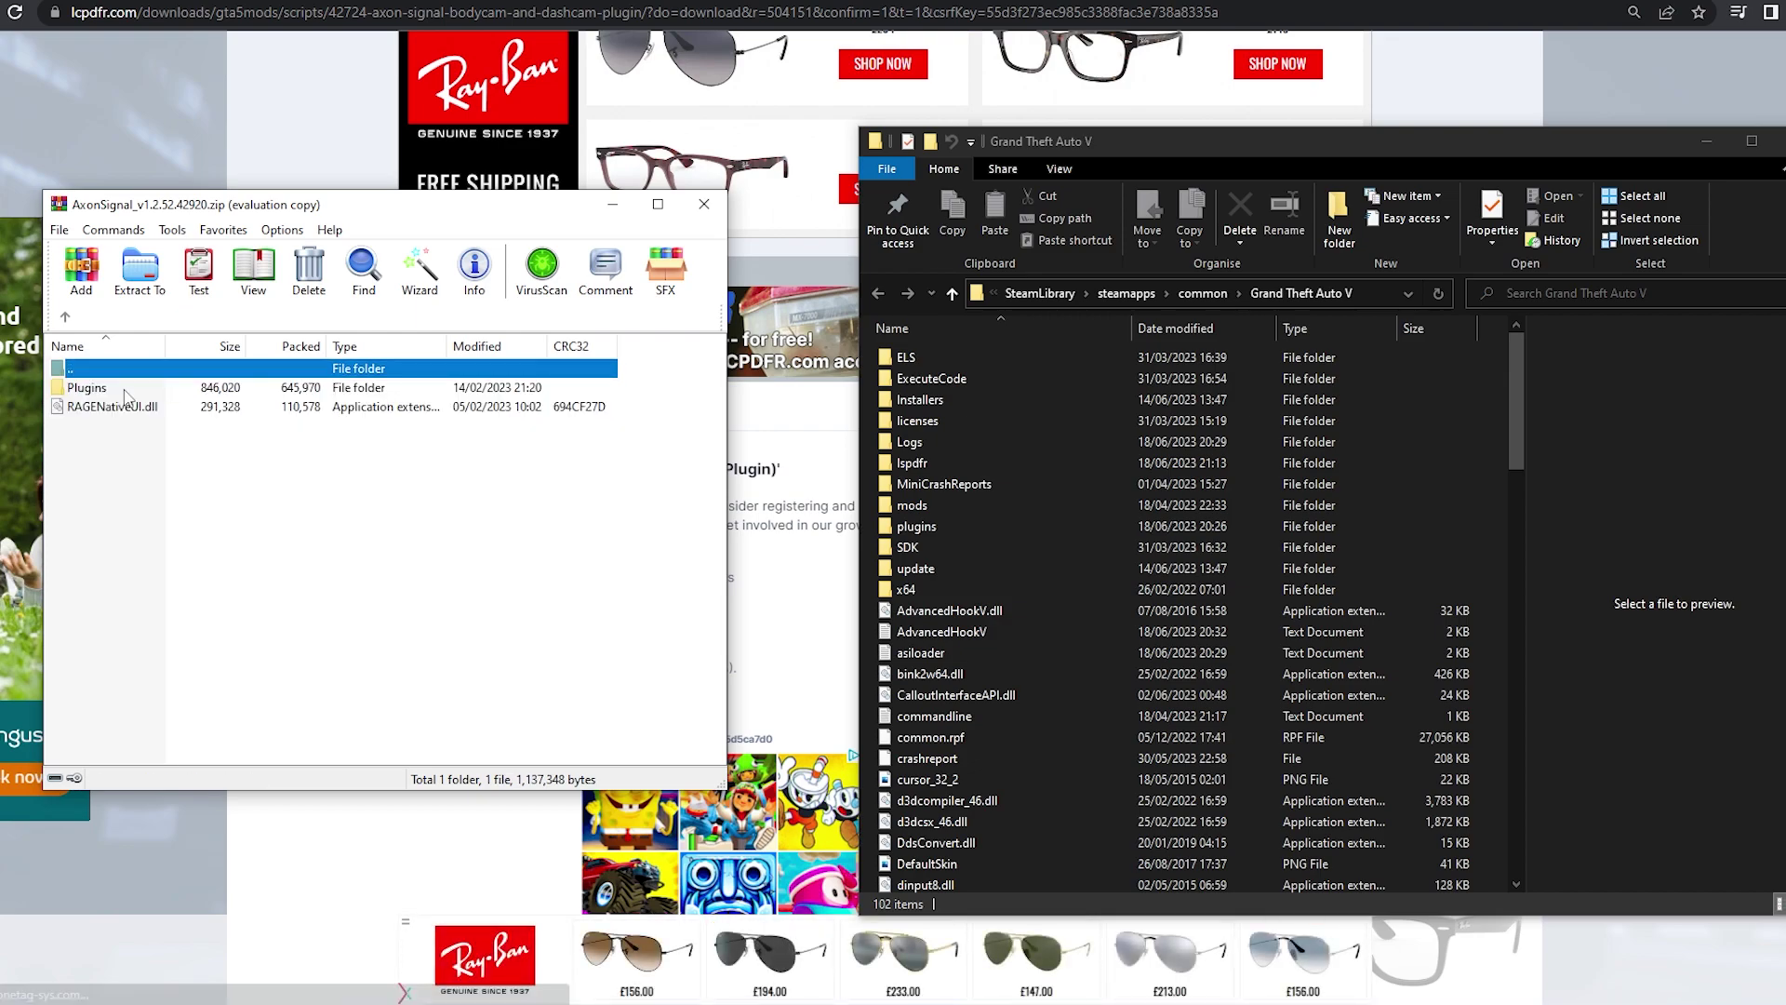
{"action": "left_click", "coordinate": [193, 508]}
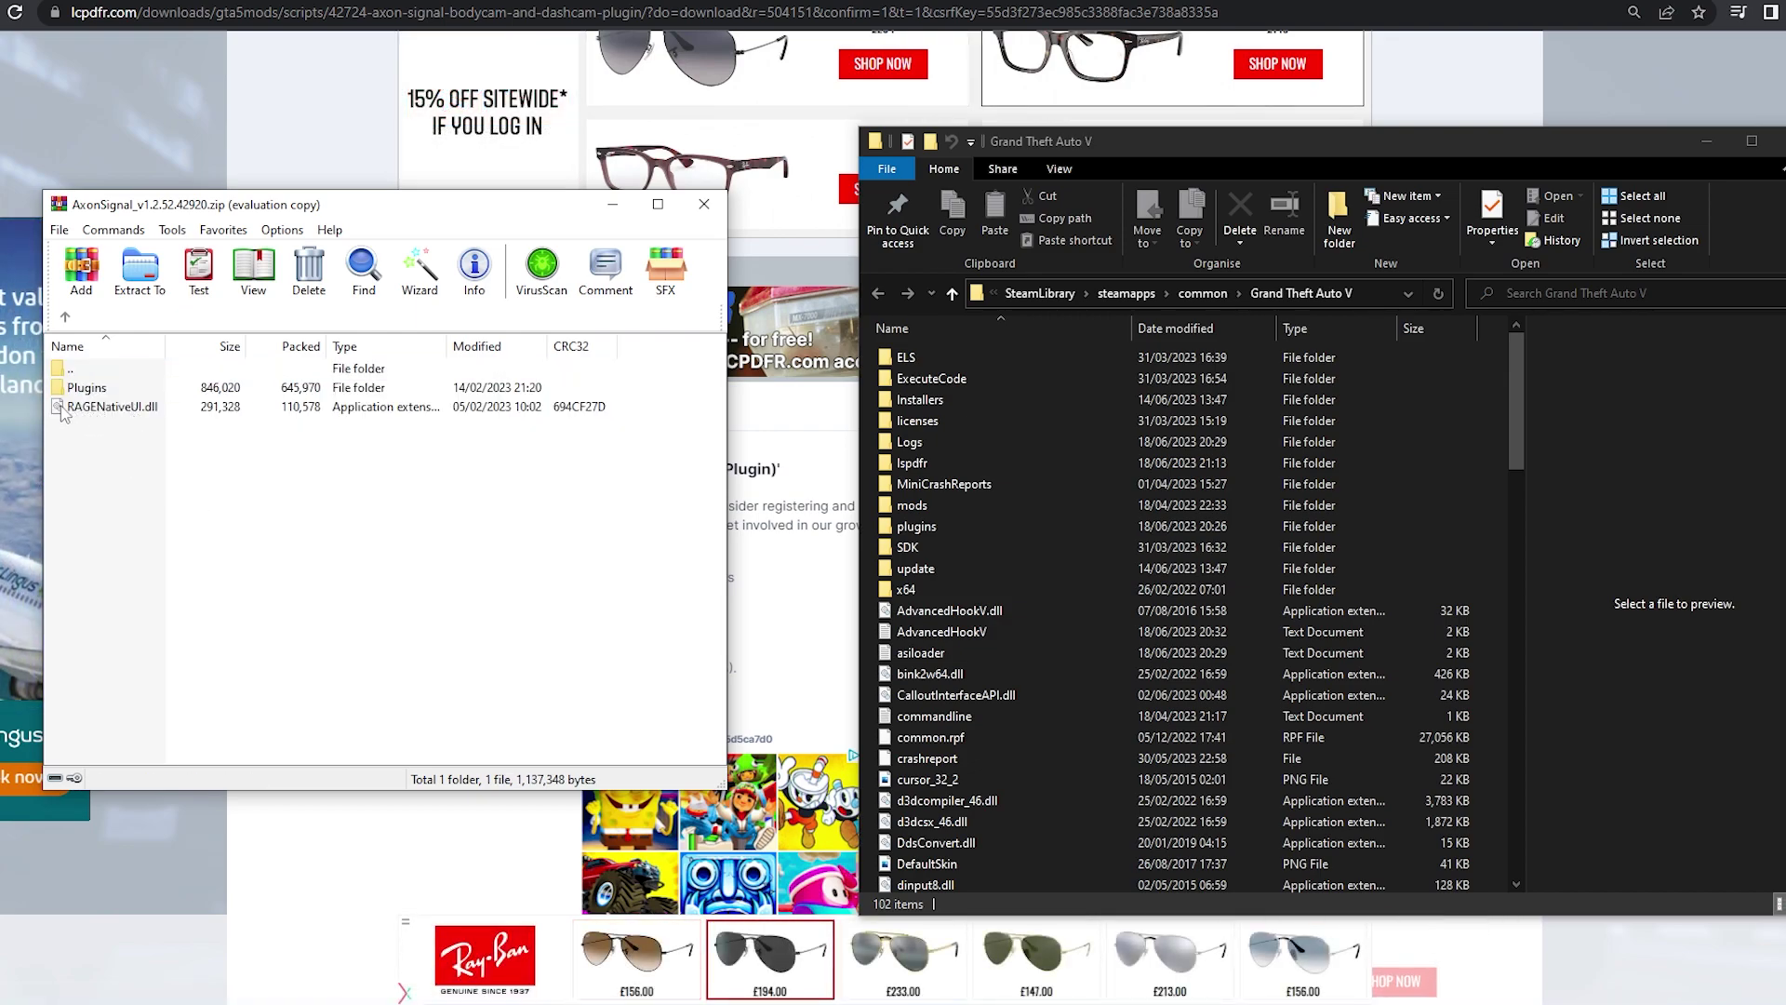
{"action": "left_click_drag", "start_coordinate": [130, 410], "coordinate": [1504, 590]}
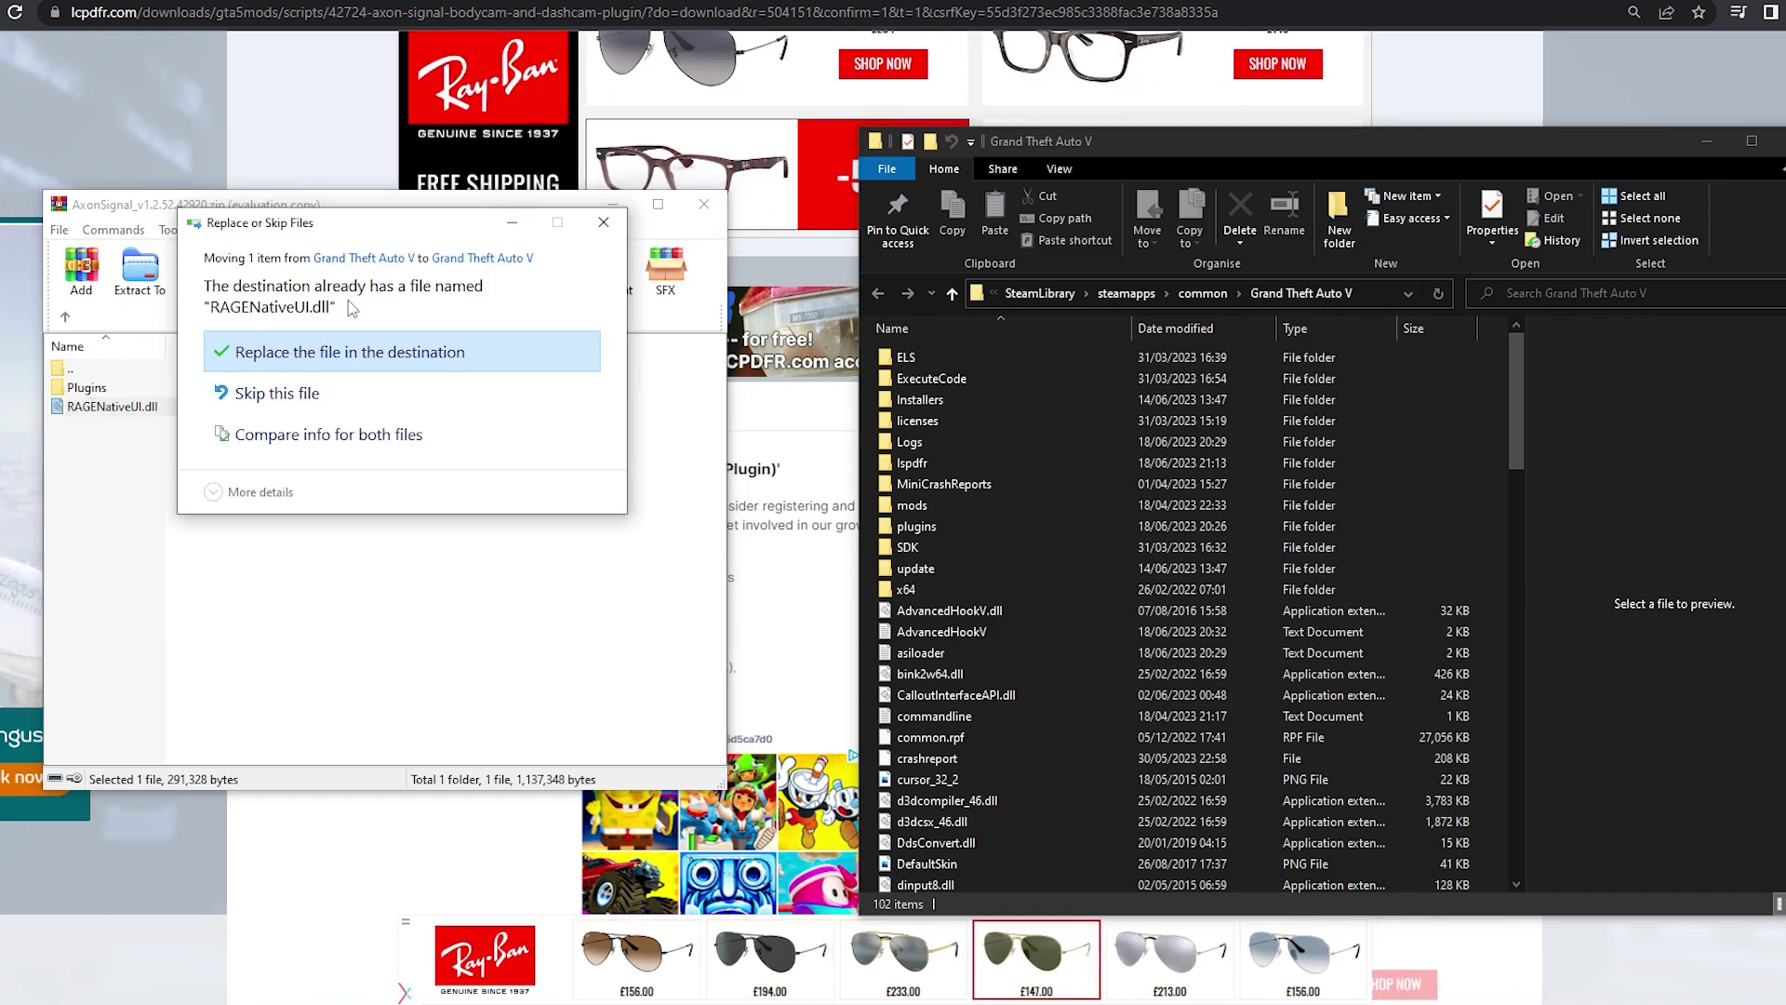
{"action": "left_click", "coordinate": [349, 357]}
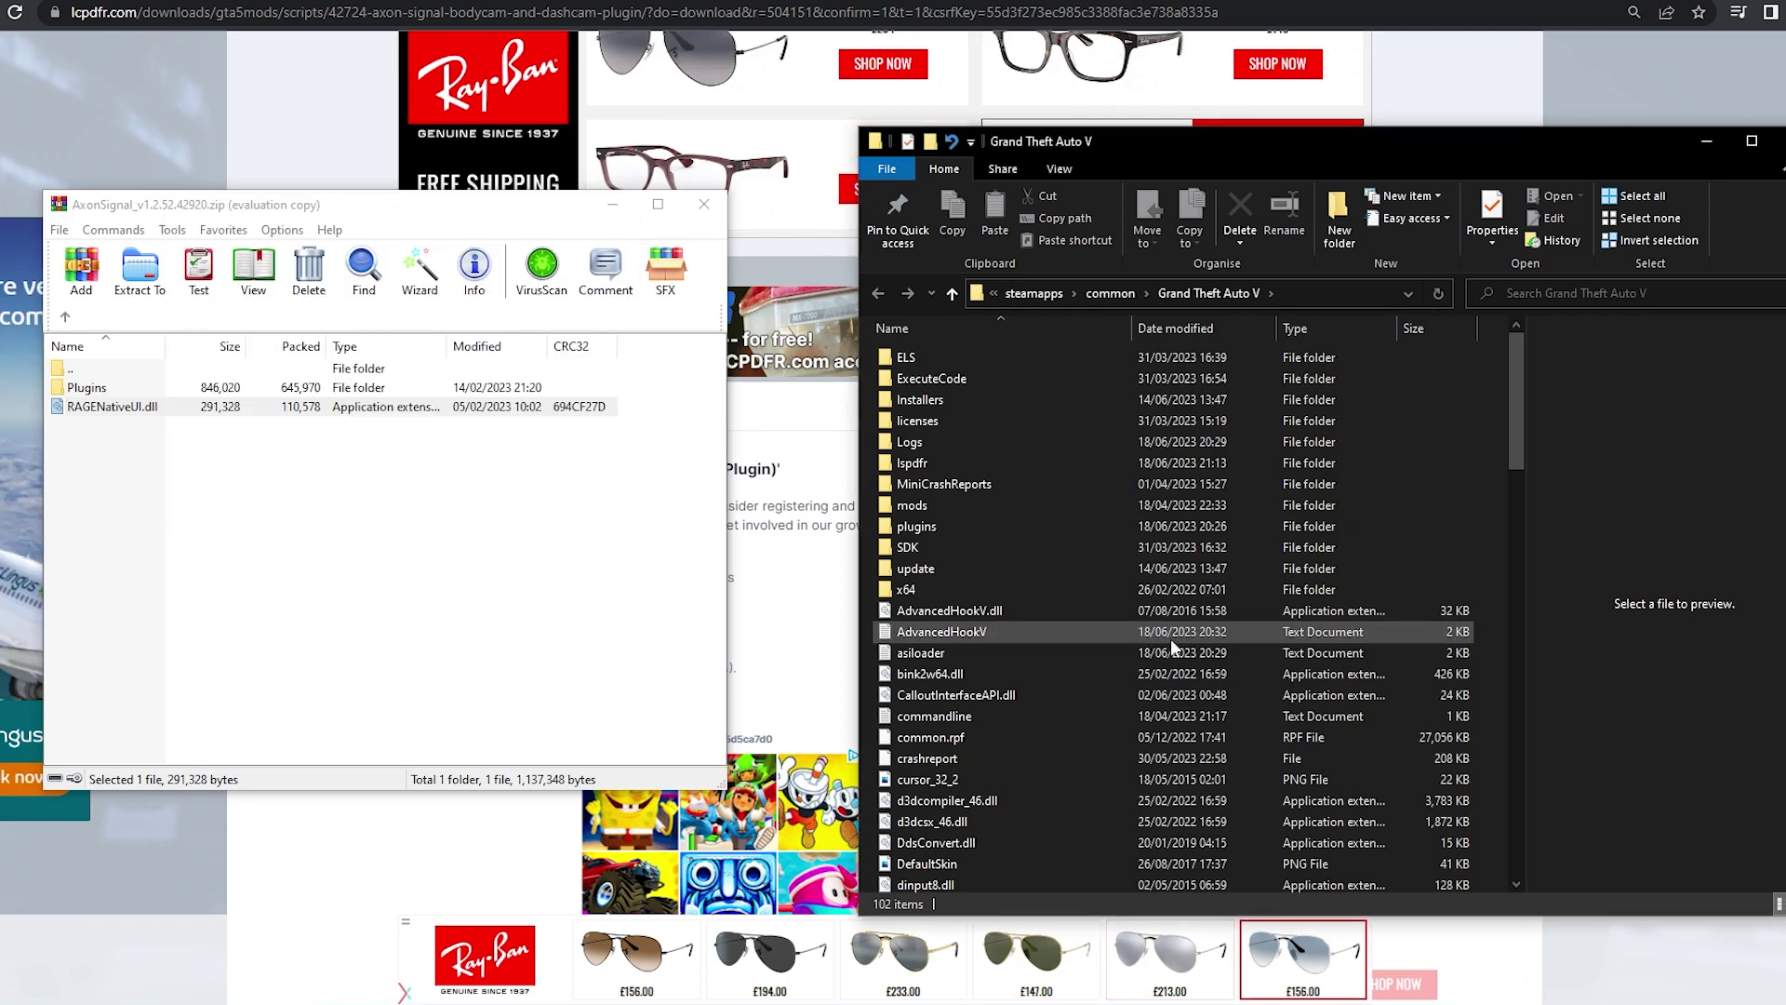
Step: Copy AxonSignalSound, AxonSignal.dll and AxonSignal.ini into the game's plugins folder, then delete the BodyCam folder
{"action": "left_click", "coordinate": [222, 568]}
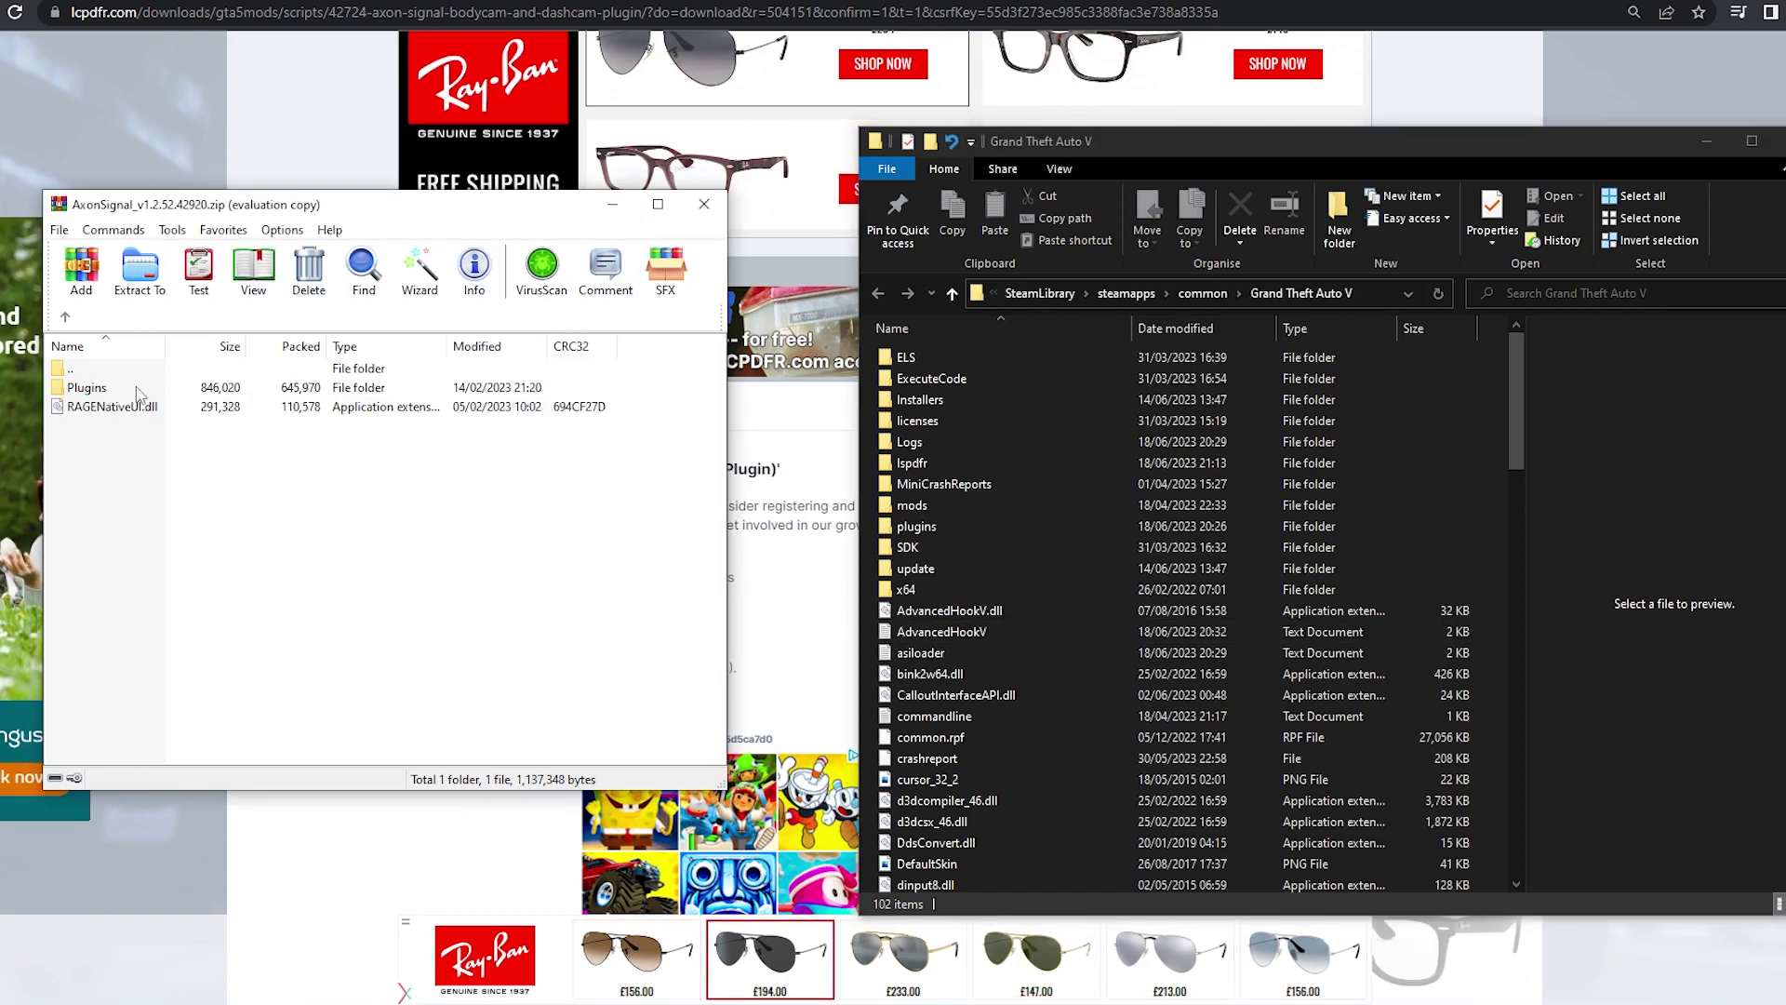
{"action": "double_click", "coordinate": [70, 369]}
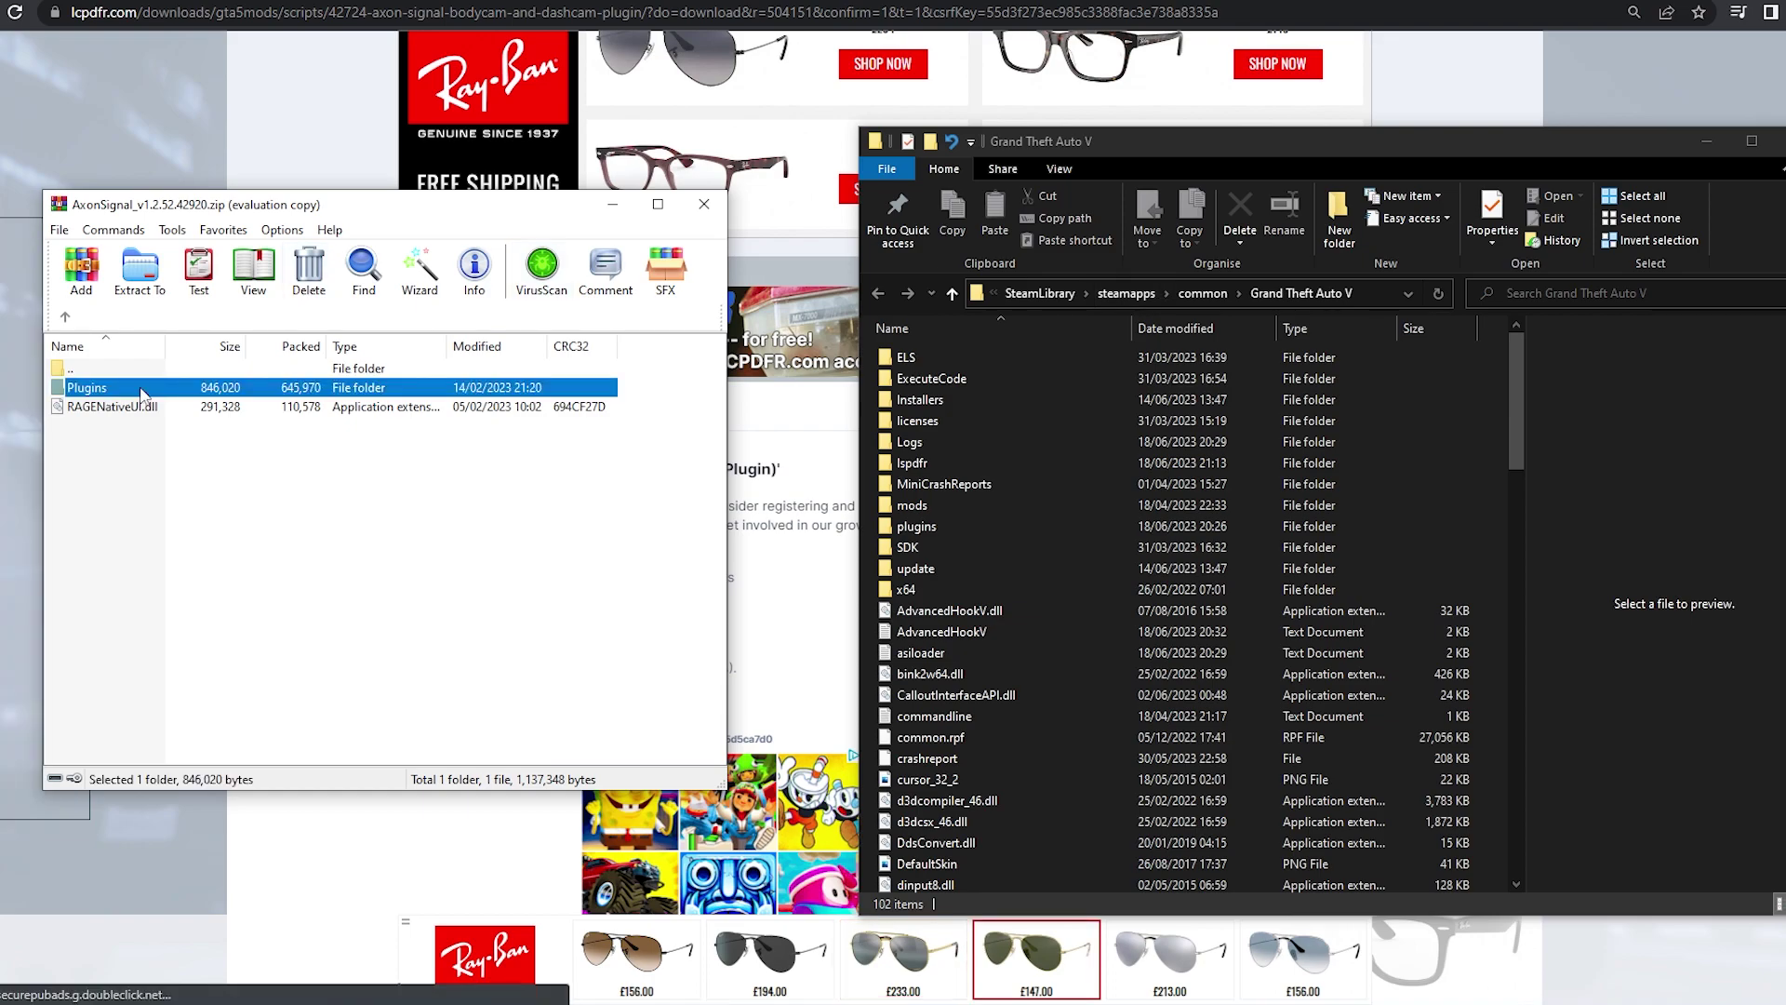
{"action": "double_click", "coordinate": [941, 525]}
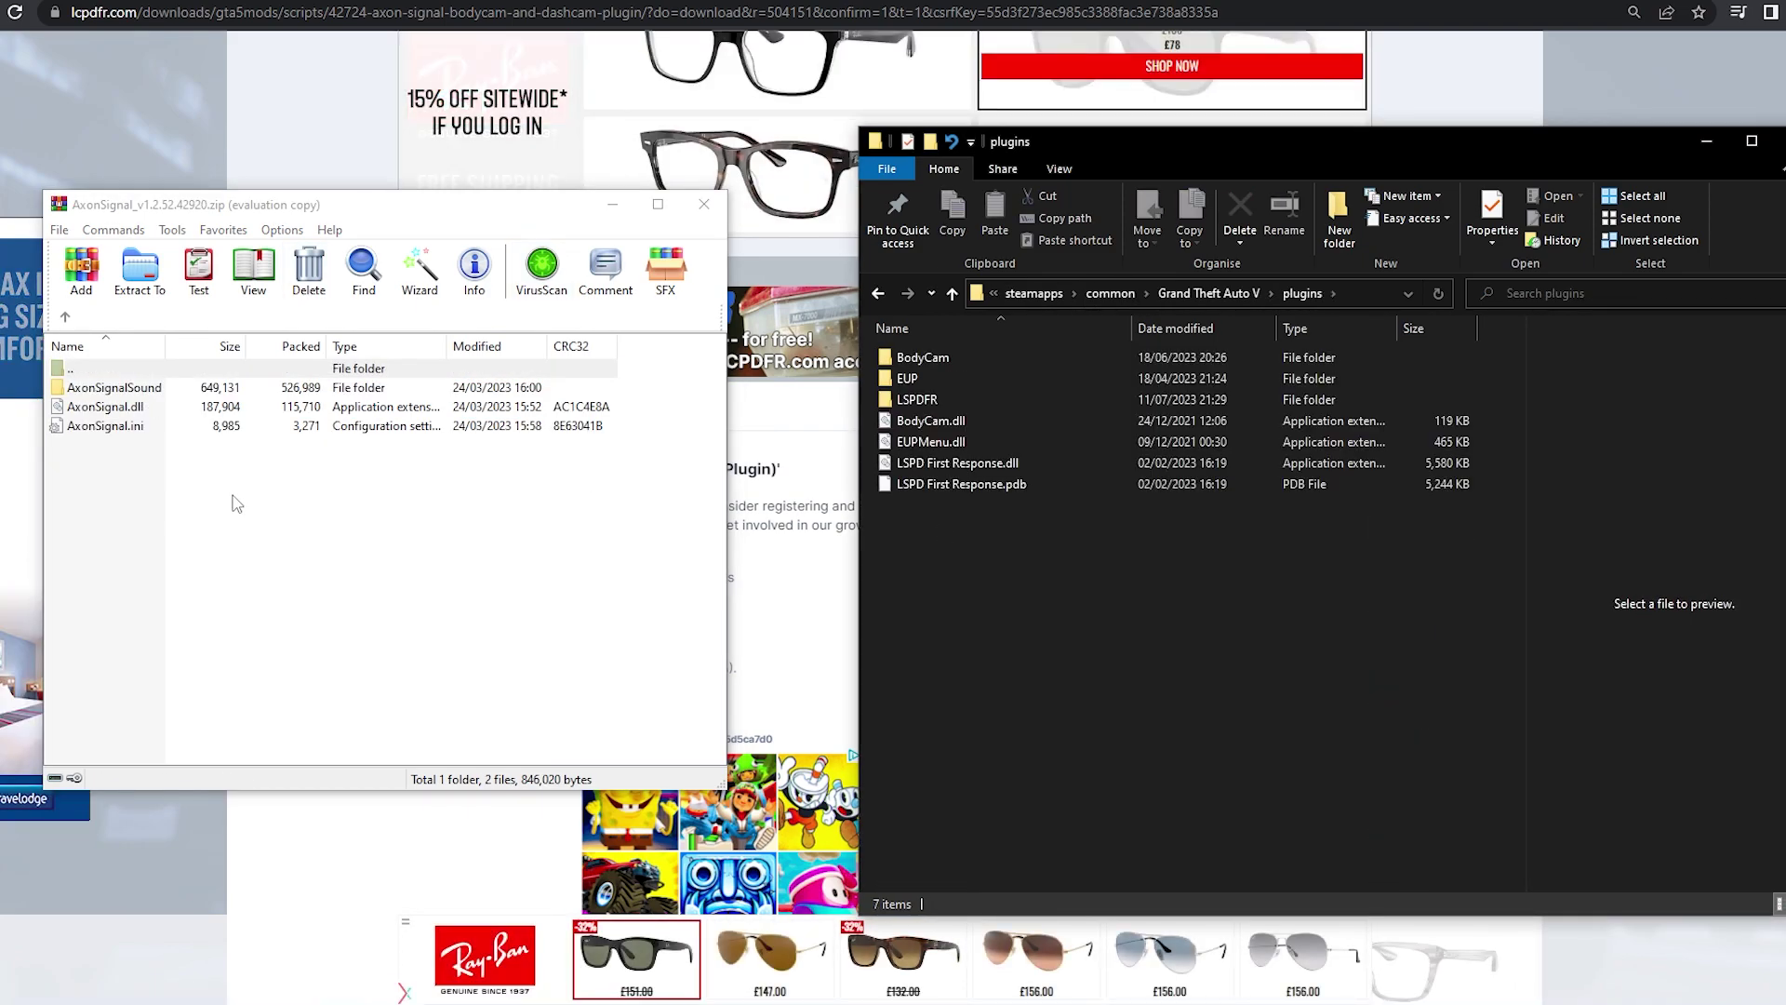
{"action": "left_click_drag", "start_coordinate": [225, 503], "coordinate": [1111, 578]}
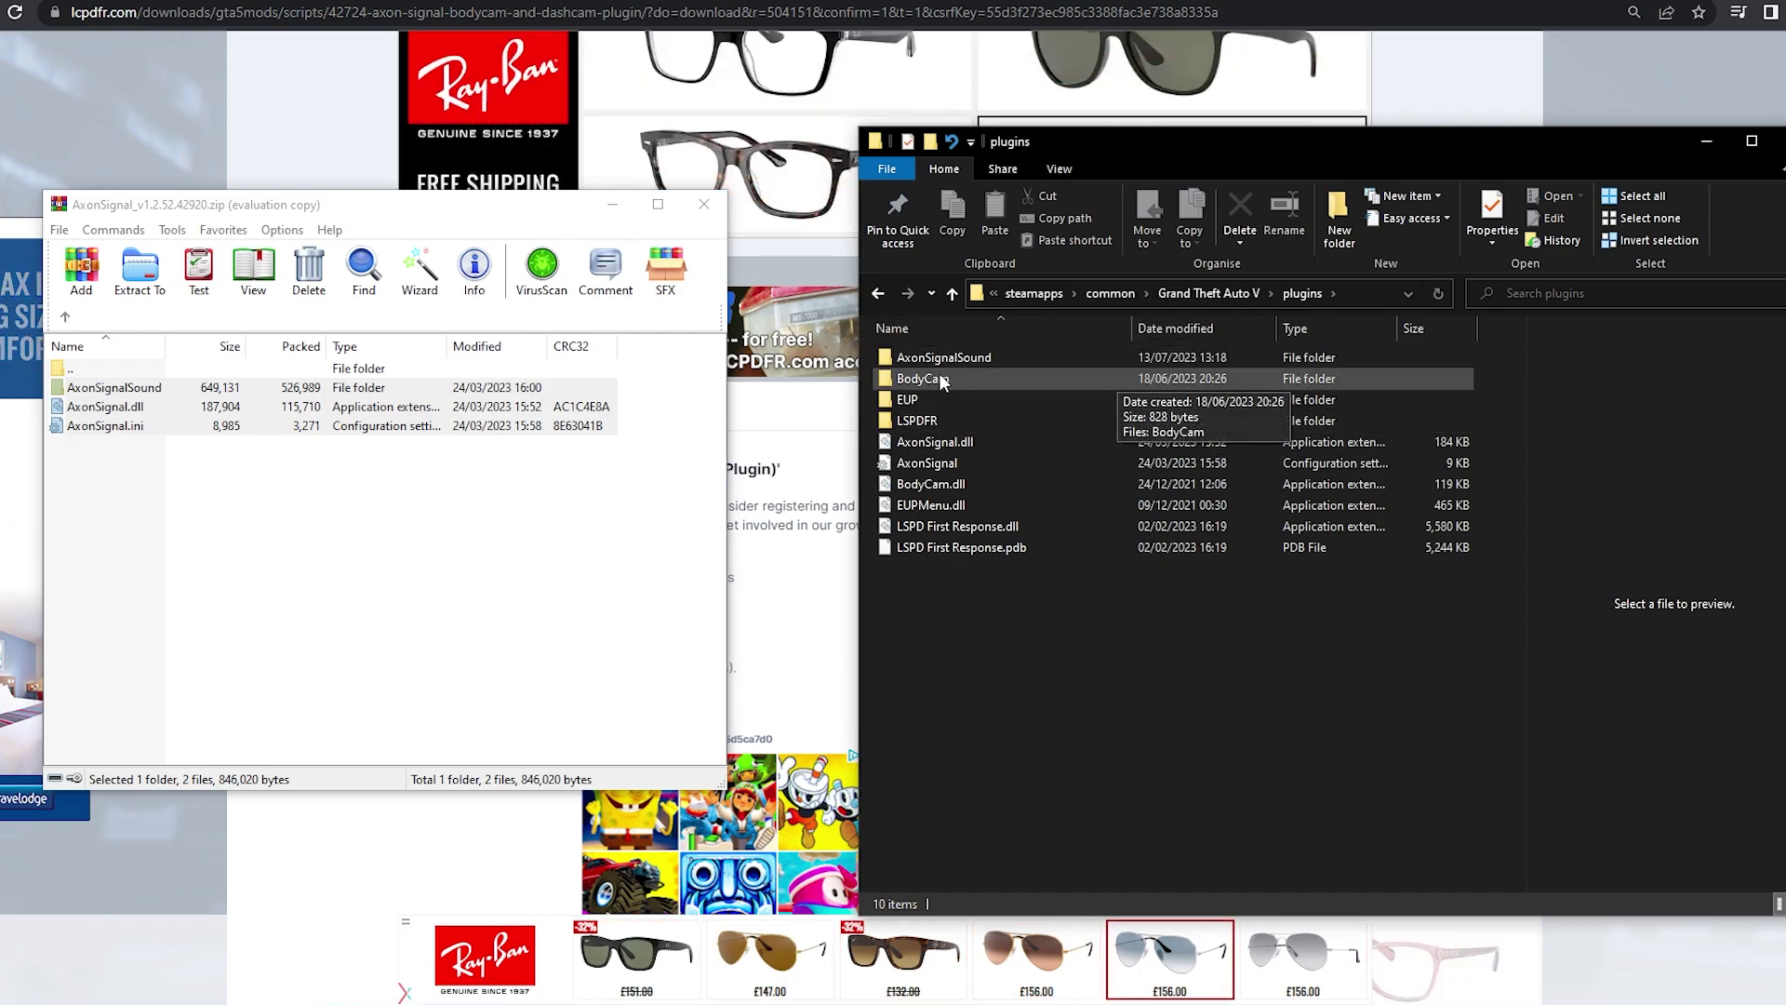
{"action": "key", "text": "Delete"}
{"action": "left_click", "coordinate": [449, 482]}
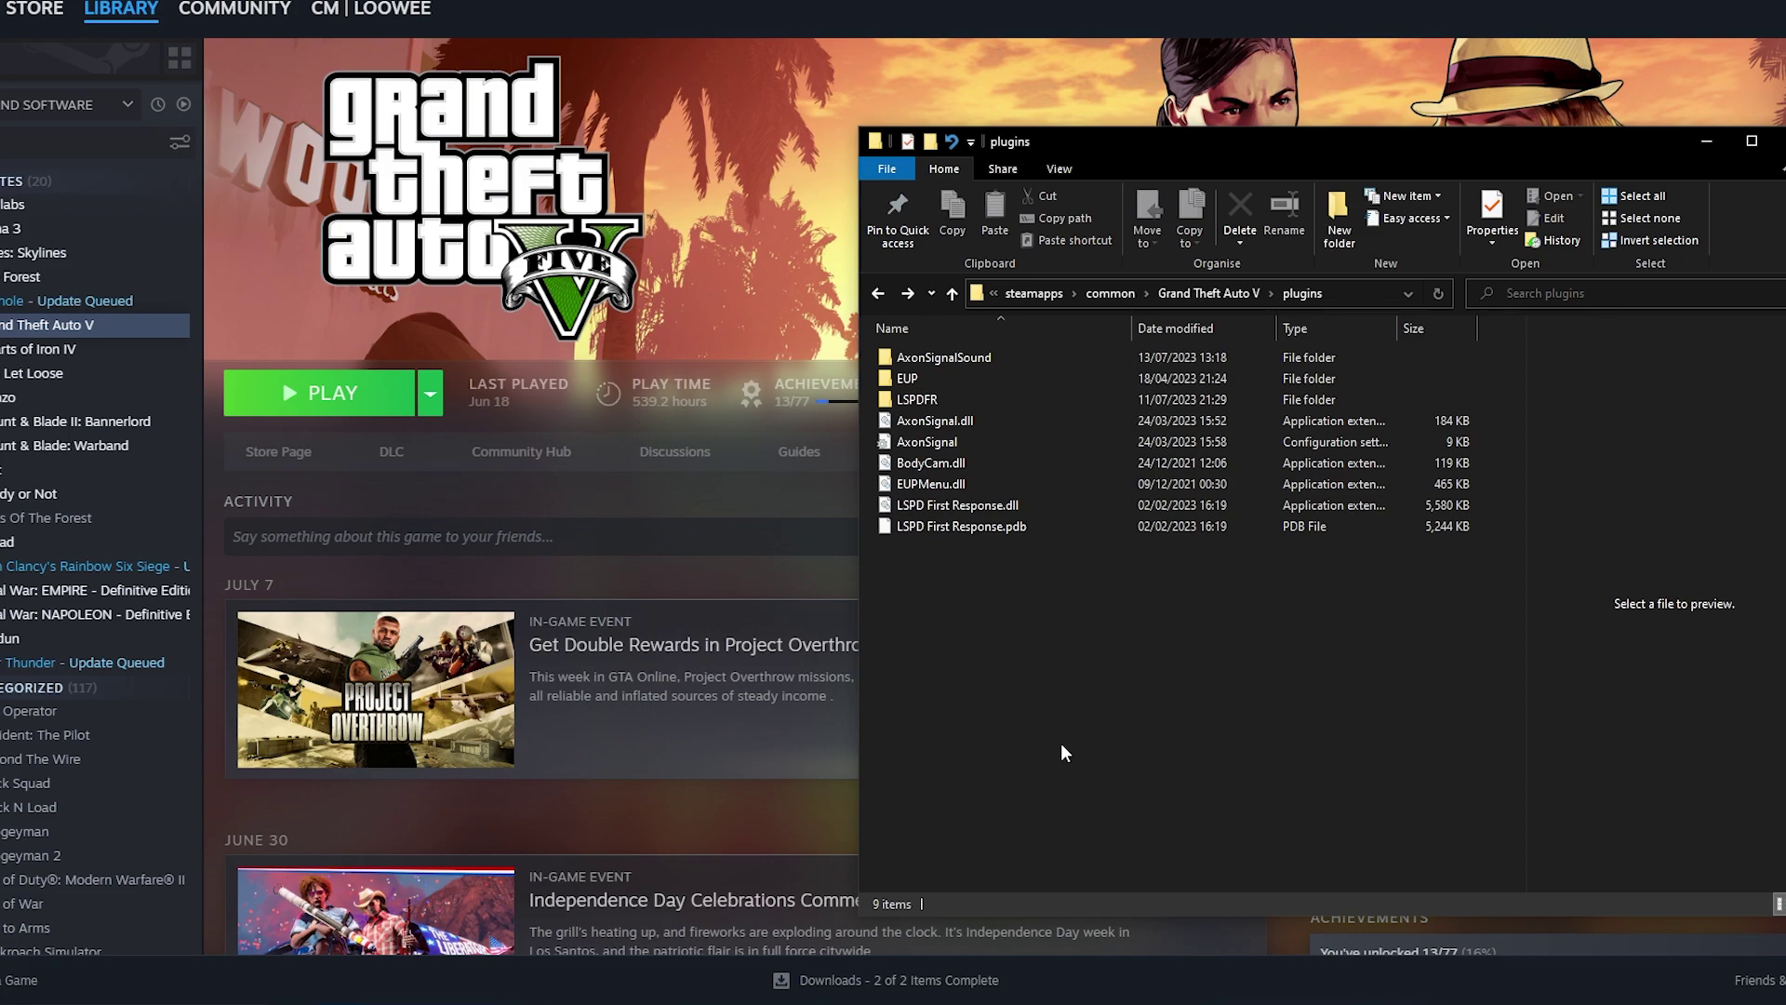
{"action": "left_click", "coordinate": [961, 355]}
{"action": "double_click", "coordinate": [960, 353]}
{"action": "key", "text": "alt+Left"}
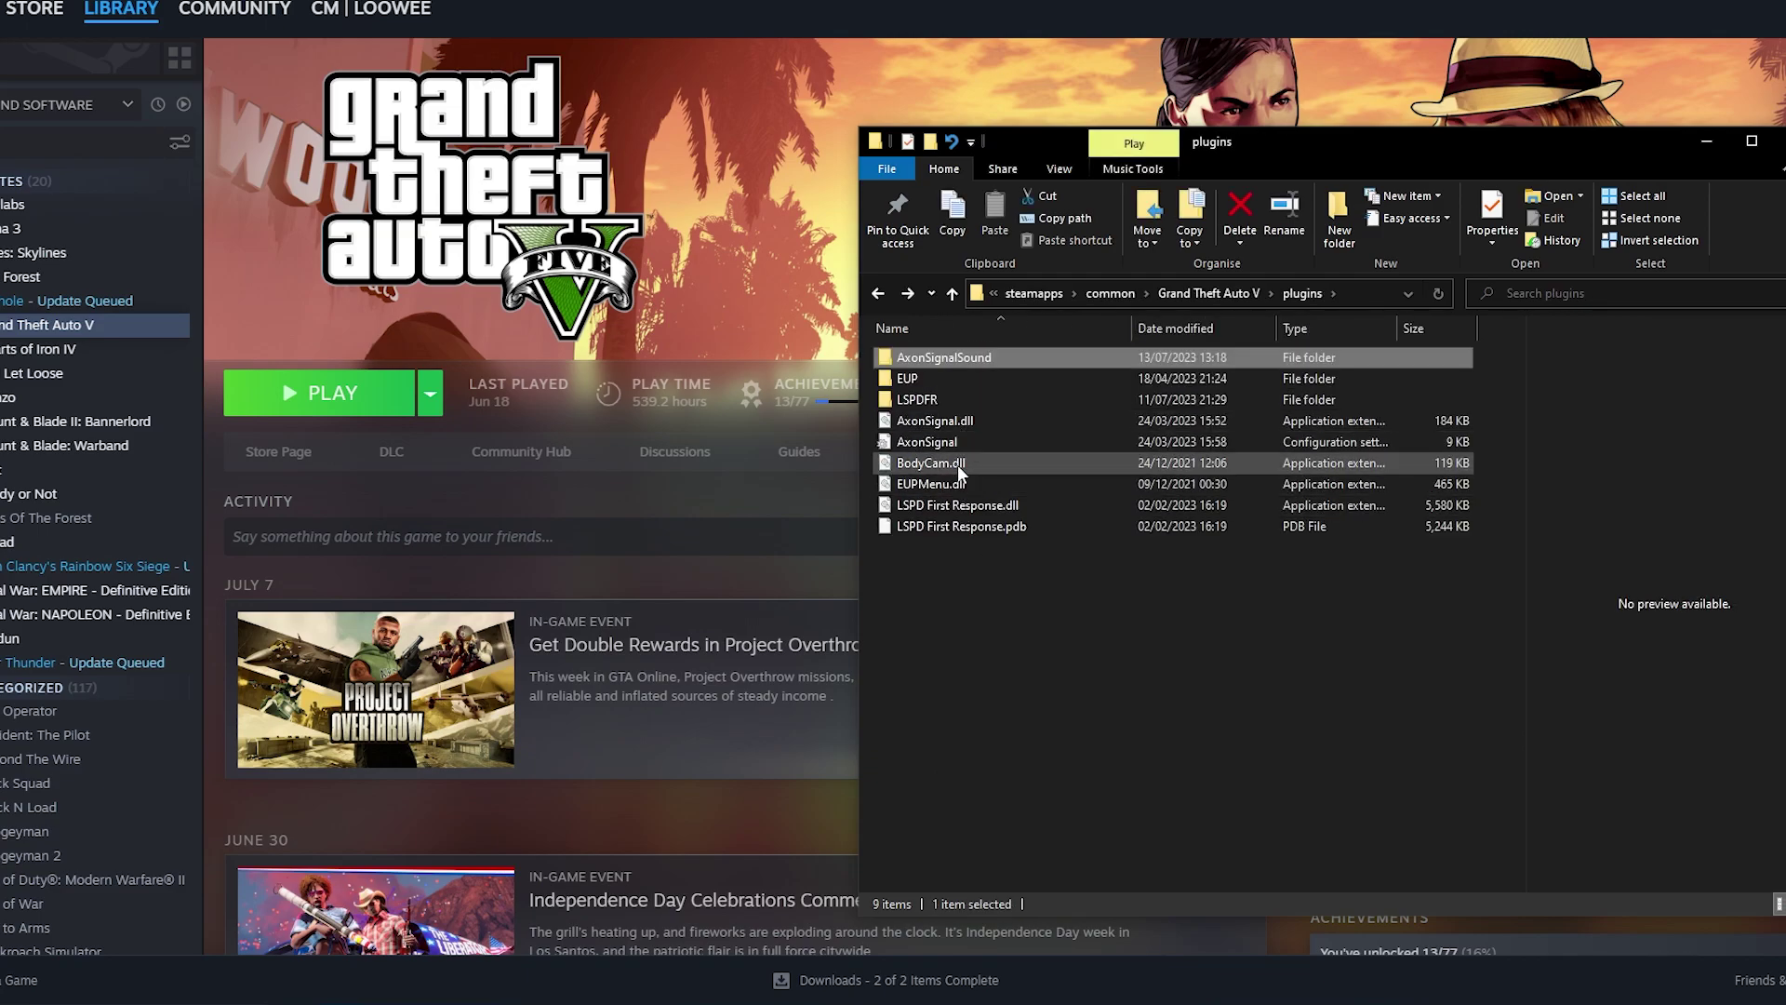
{"action": "double_click", "coordinate": [962, 437]}
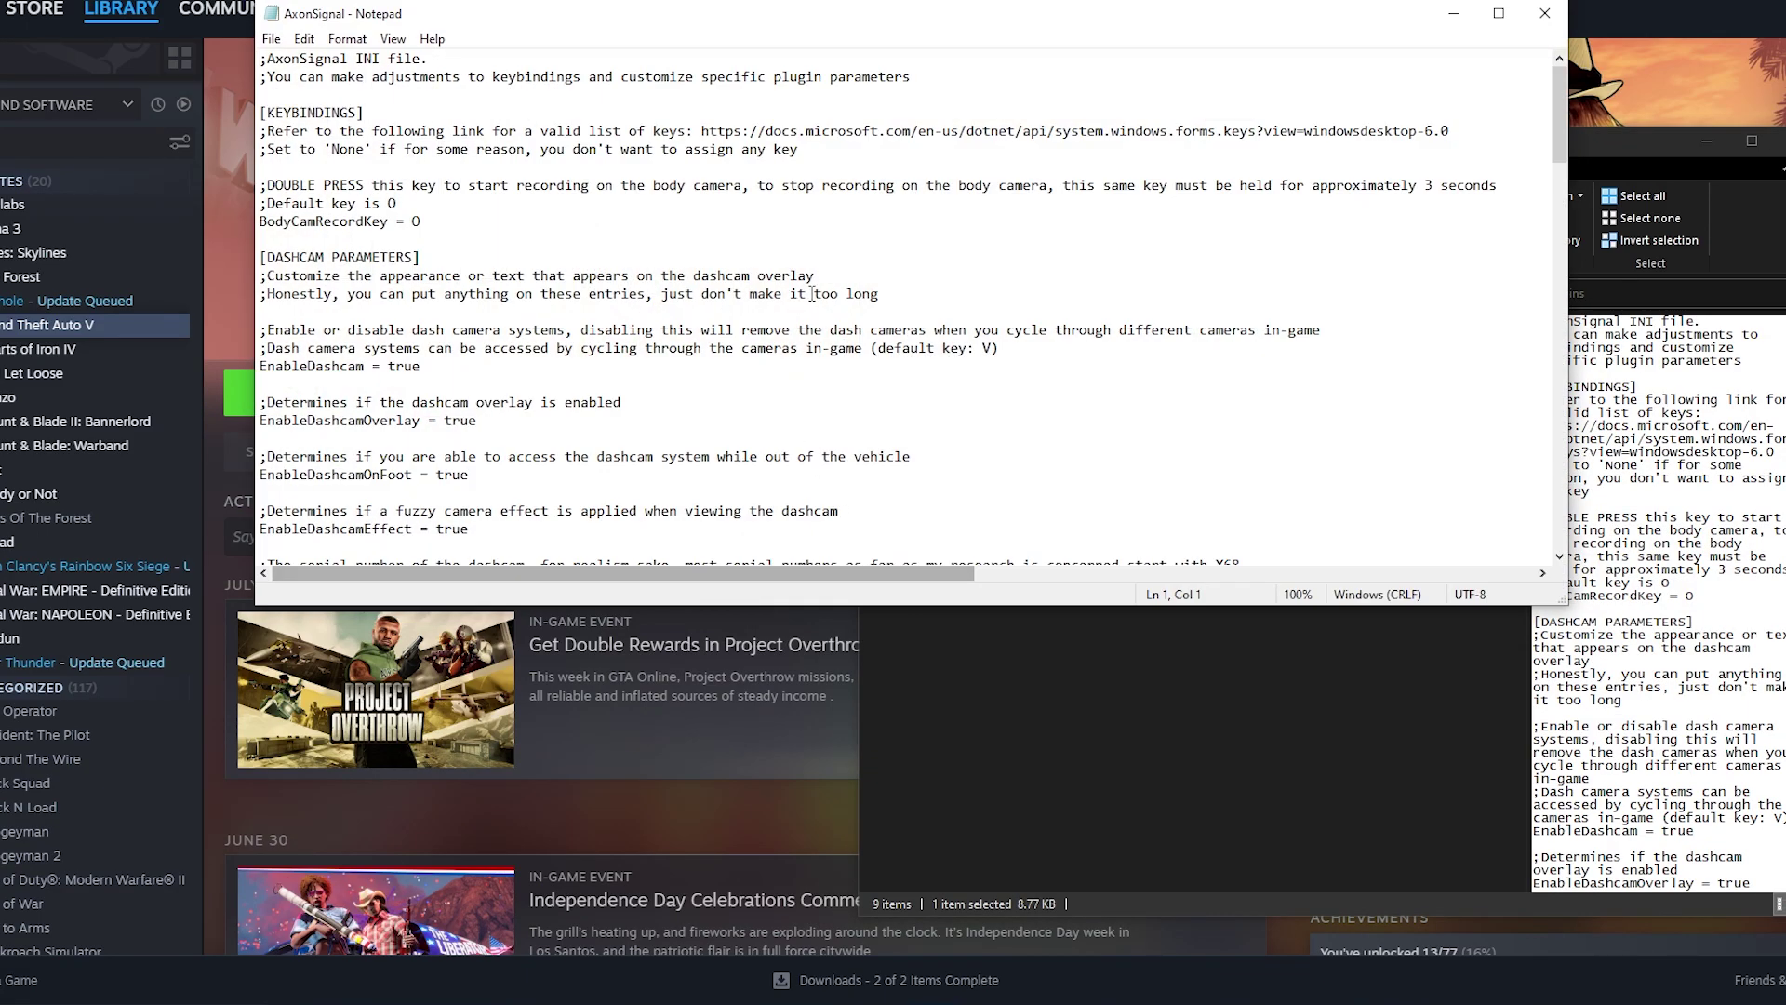
{"action": "left_click_drag", "start_coordinate": [1566, 605], "coordinate": [1492, 930]}
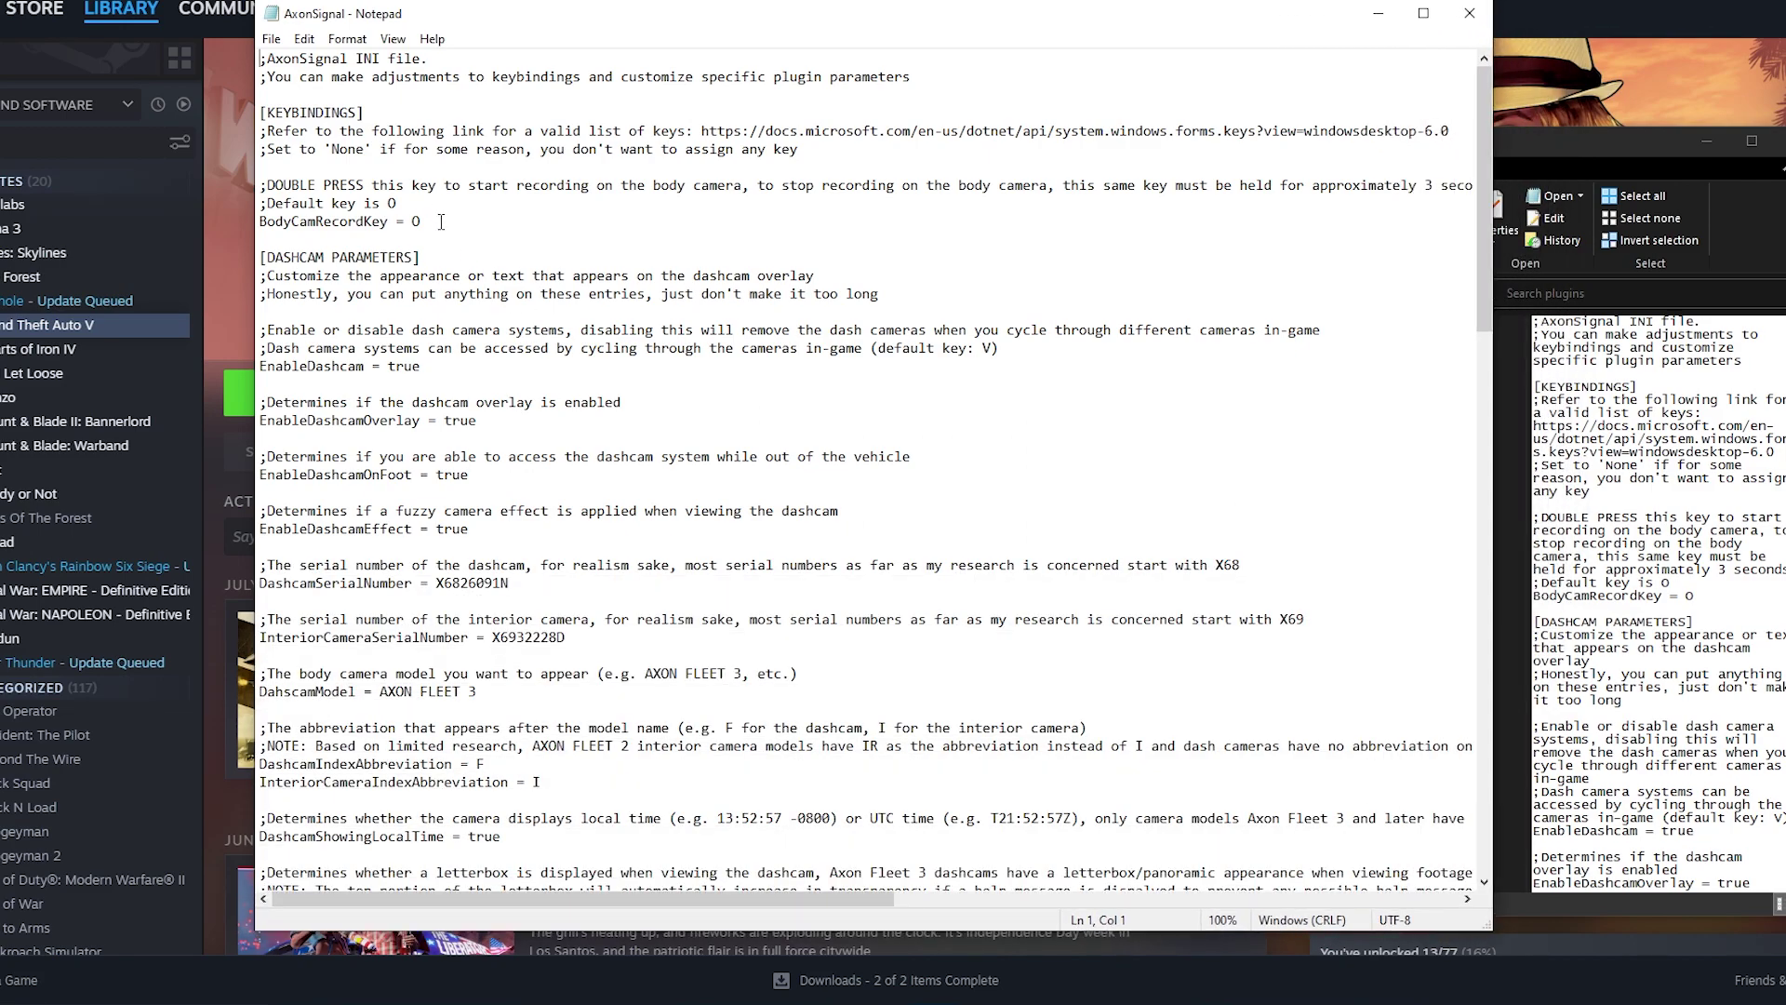
{"action": "left_click_drag", "start_coordinate": [420, 221], "coordinate": [245, 218]}
{"action": "left_click", "coordinate": [570, 262]}
{"action": "scroll", "coordinate": [619, 503], "scroll_direction": "down", "scroll_amount": 4}
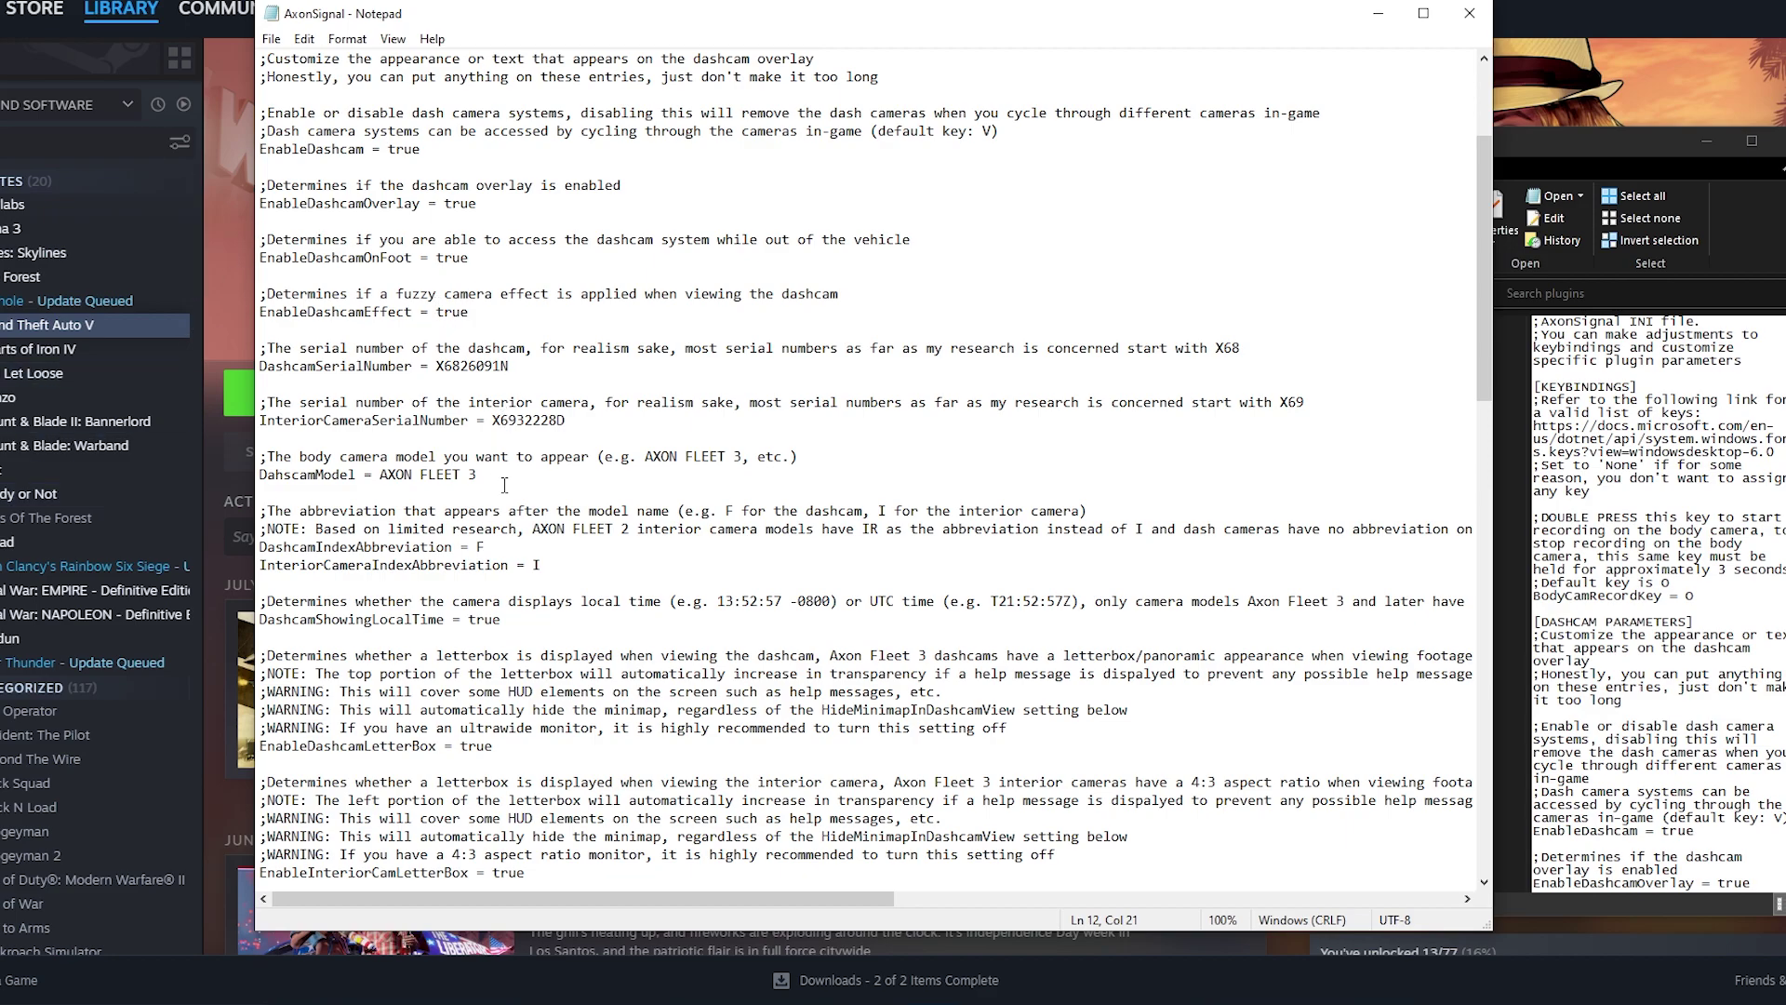
{"action": "key", "text": "alt+F4"}
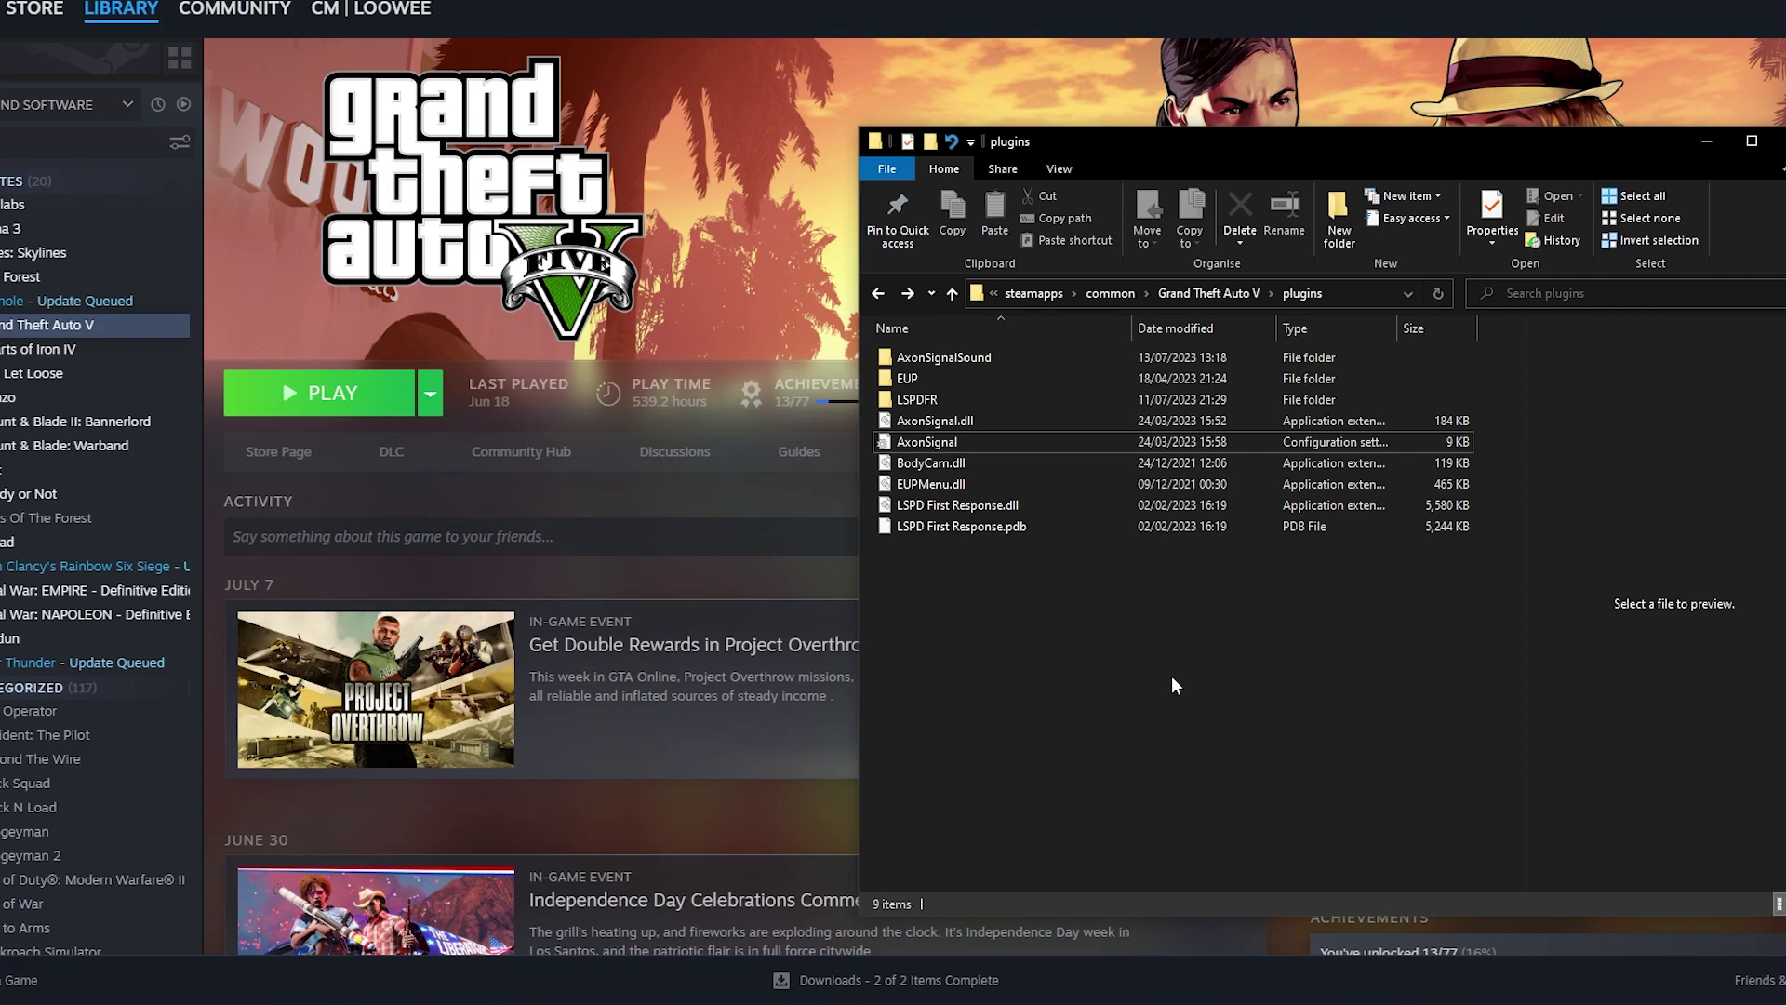
{"action": "key", "text": "Return"}
{"action": "left_click_drag", "start_coordinate": [537, 730], "coordinate": [260, 601]}
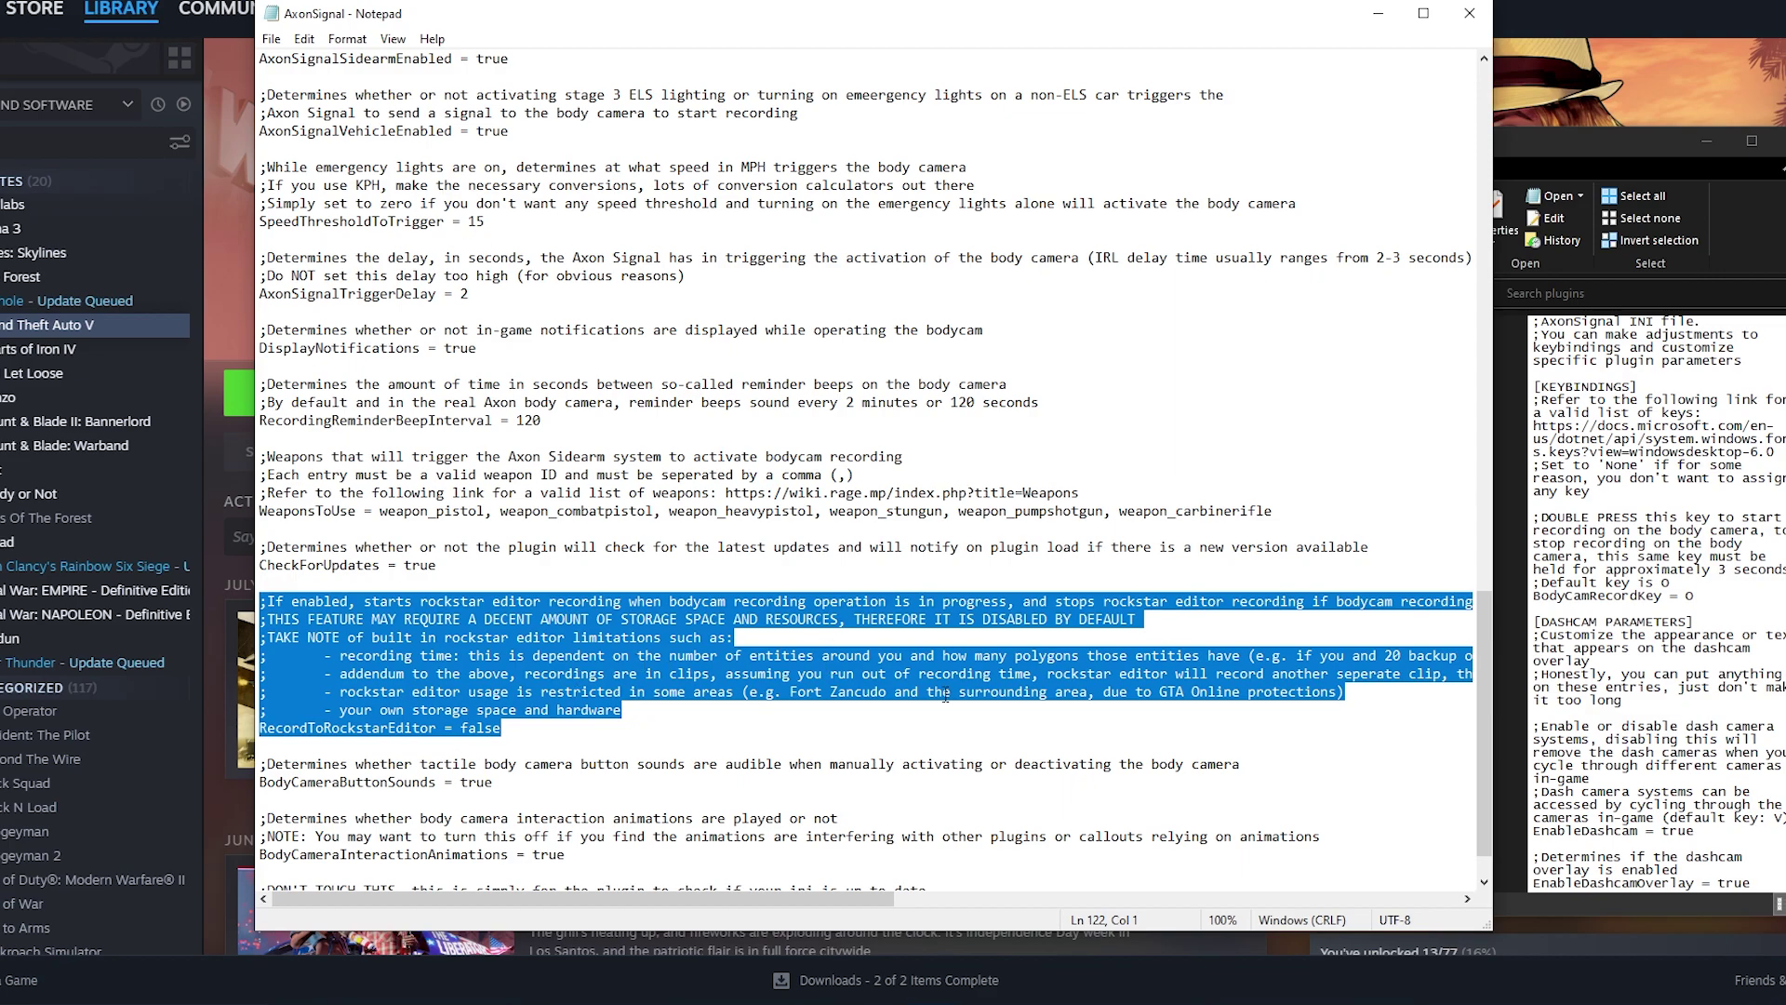
{"action": "key", "text": "alt+F4"}
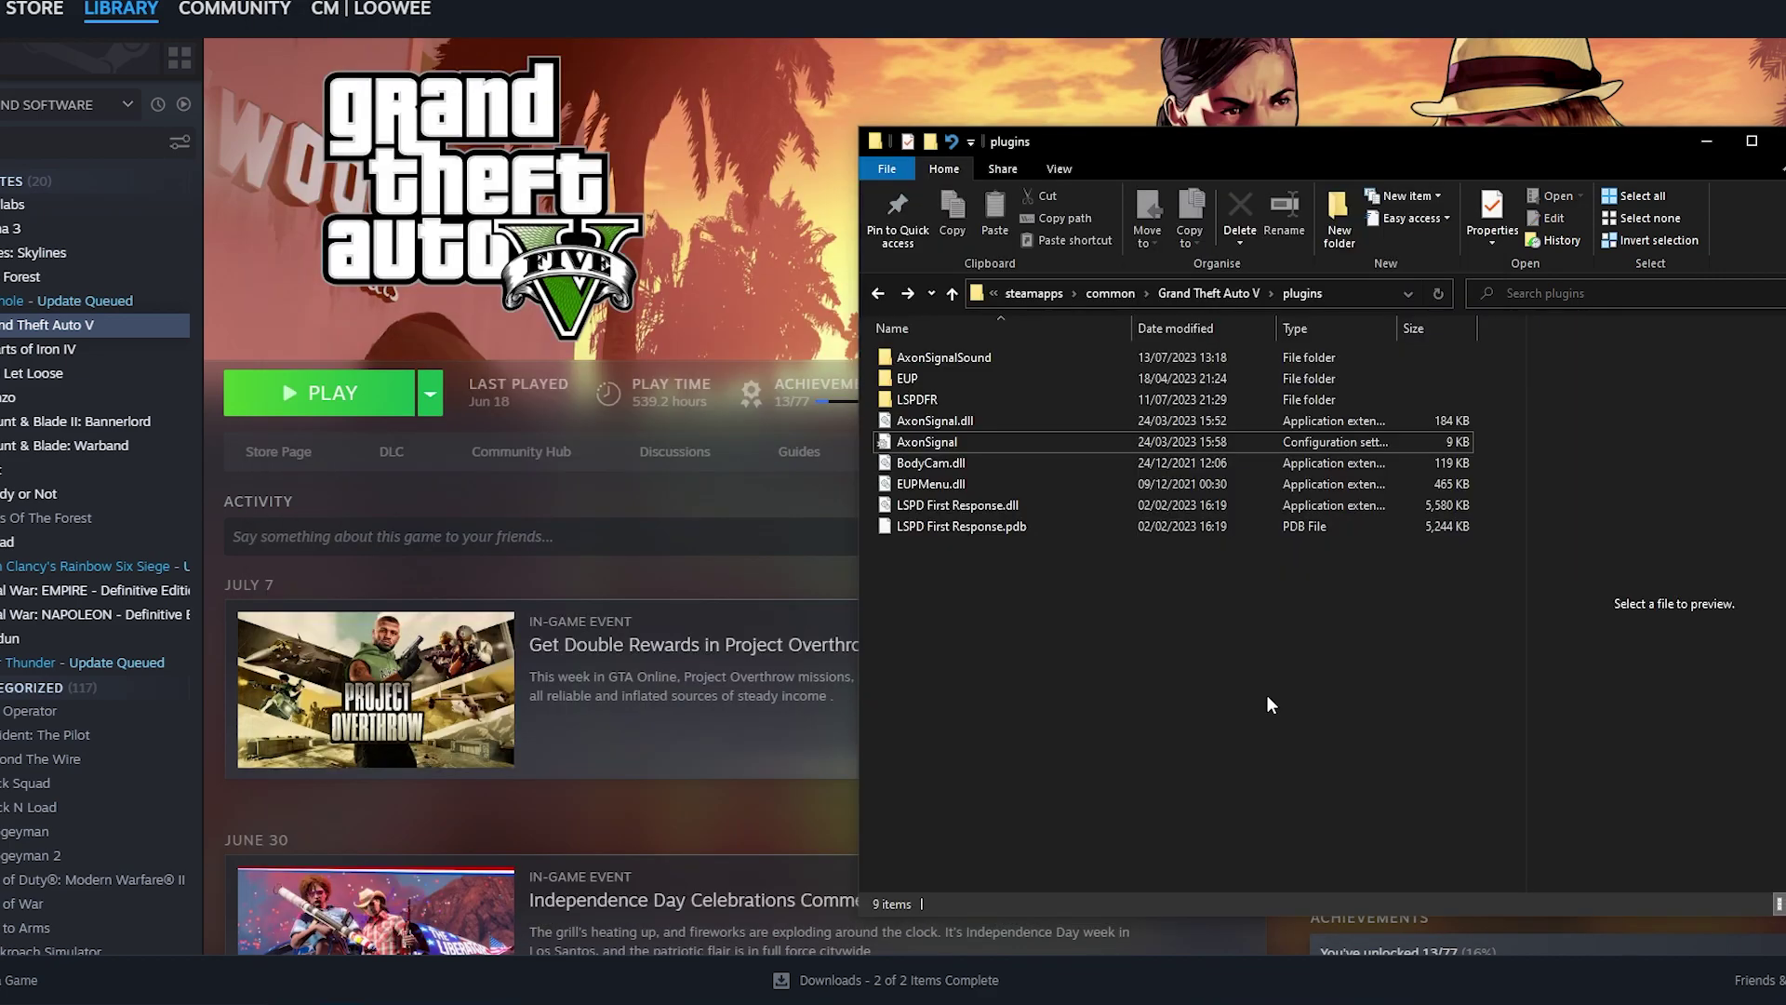